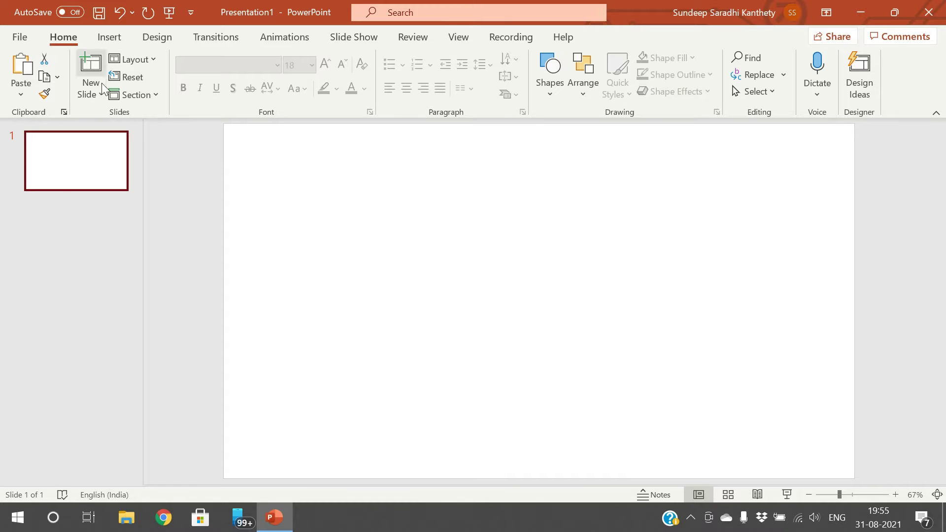
Step: Apply the Blank layout, then the Facet theme in its blue variant
{"action": "left_click", "coordinate": [144, 62]}
{"action": "left_click", "coordinate": [142, 262]}
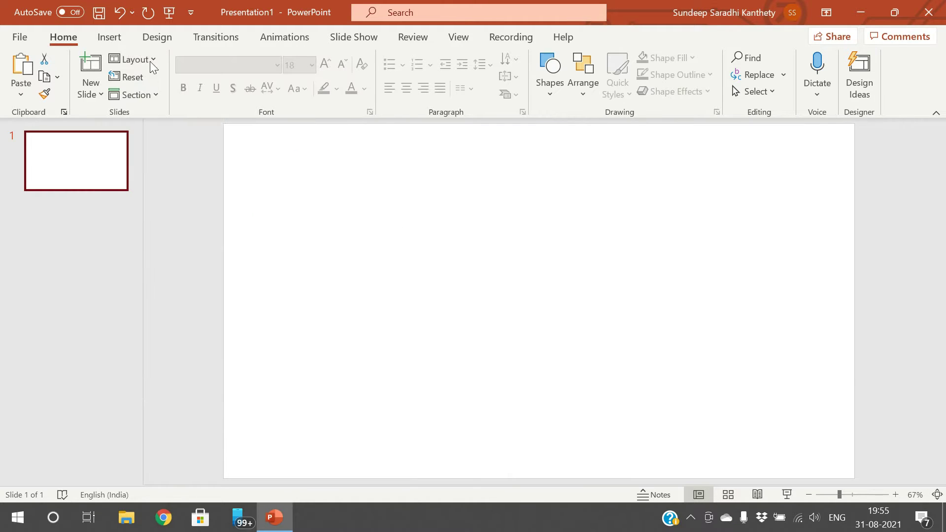
{"action": "left_click", "coordinate": [158, 39]}
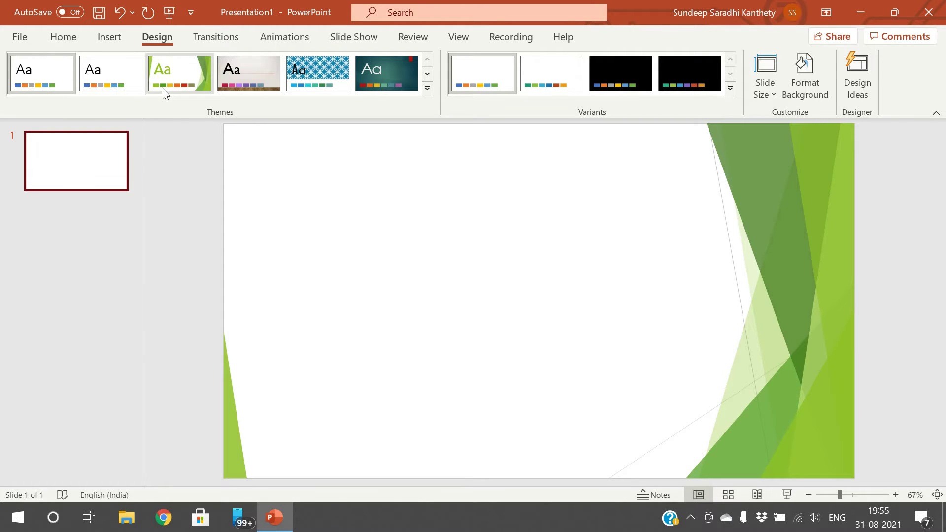
{"action": "left_click", "coordinate": [162, 89]}
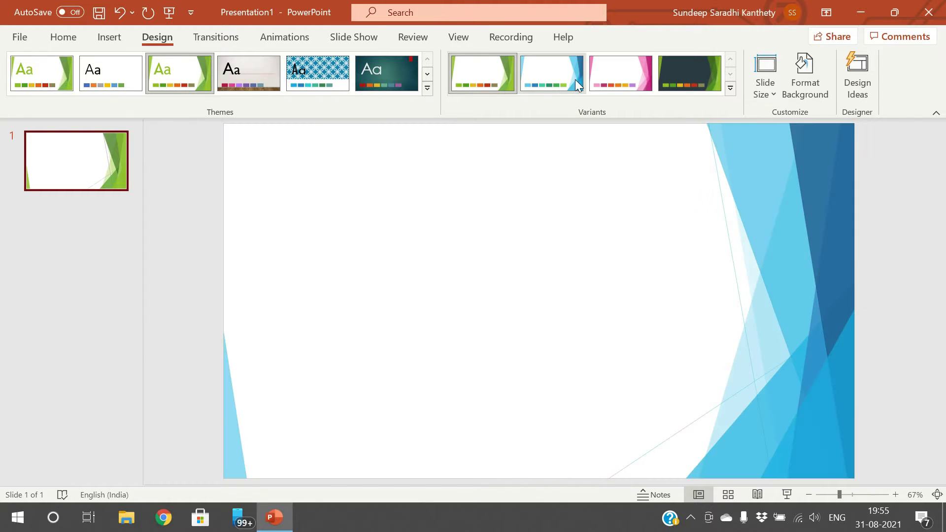
{"action": "left_click", "coordinate": [575, 79]}
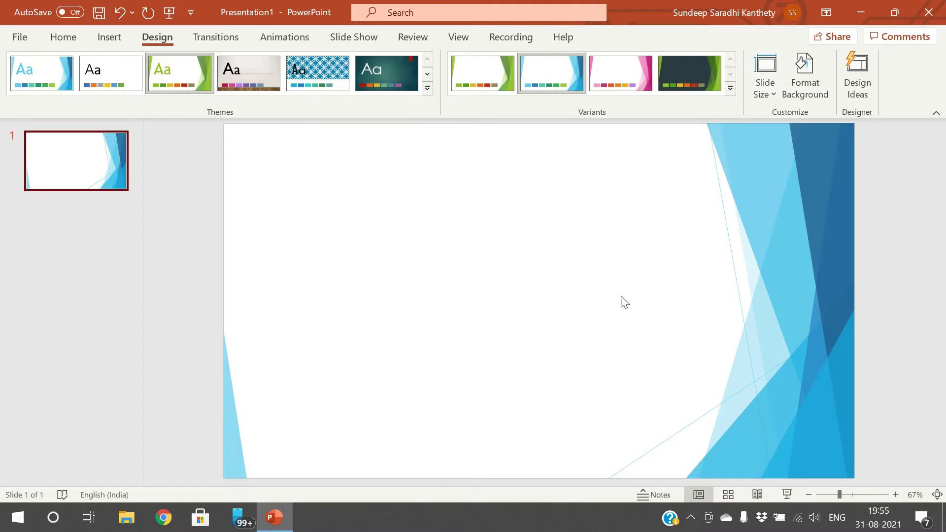
{"action": "left_click", "coordinate": [123, 41]}
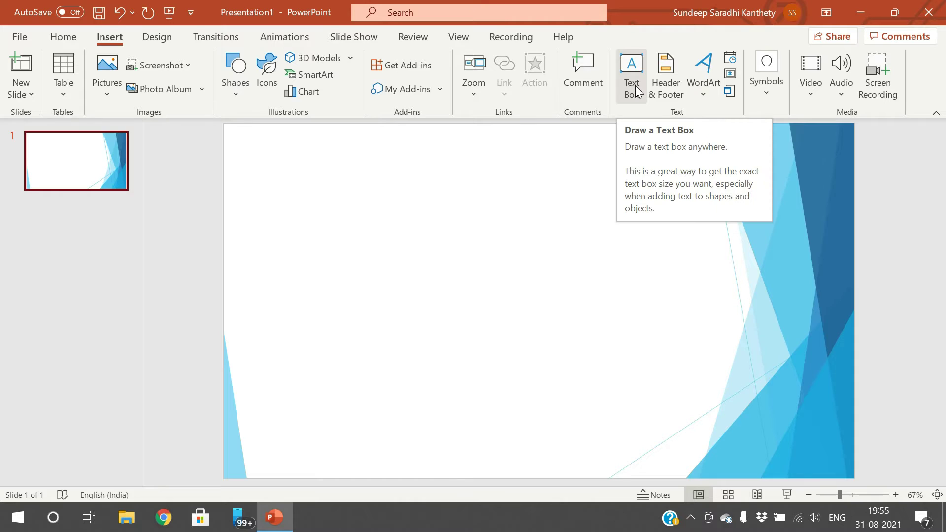
Step: Draw a wide text box near the slide top and type 'Hello Friends,'
{"action": "left_click", "coordinate": [639, 70]}
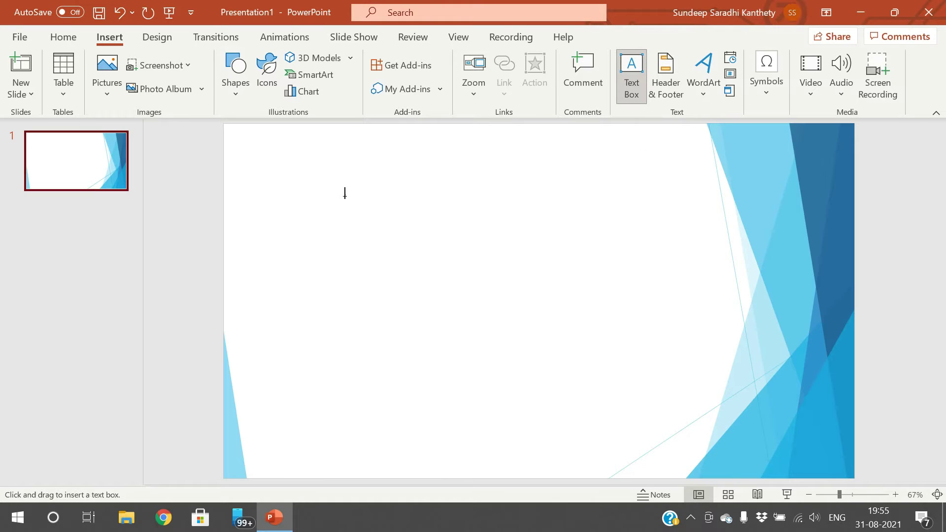
{"action": "left_click_drag", "start_coordinate": [272, 169], "coordinate": [704, 236]}
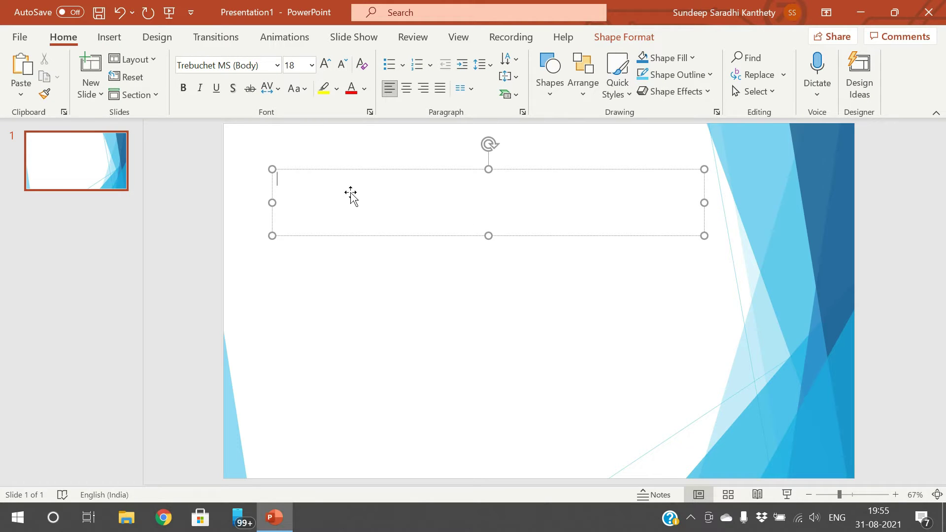
{"action": "type", "text": "Welcome"}
{"action": "key", "text": "BackSpace"}
{"action": "key", "text": "BackSpace"}
{"action": "key", "text": "BackSpace"}
{"action": "key", "text": "BackSpace"}
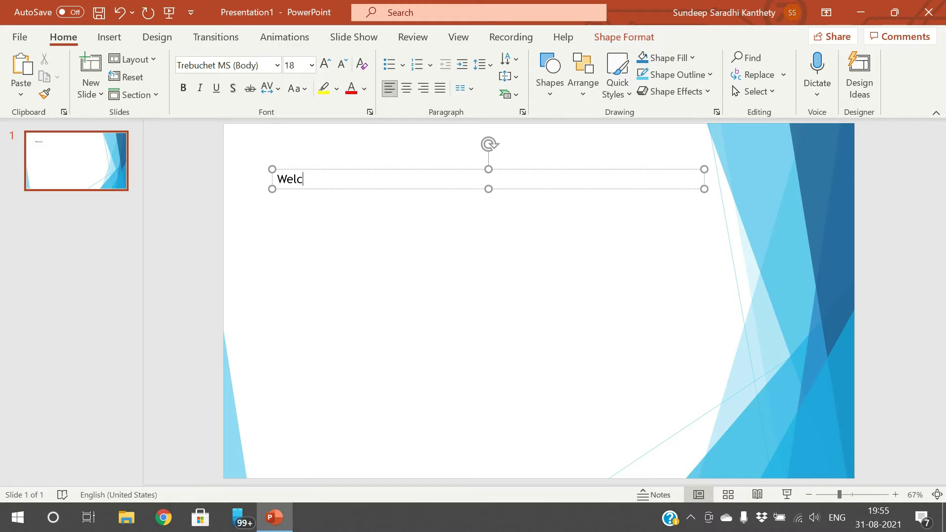
{"action": "key", "text": "BackSpace"}
{"action": "type", "text": "Hellpo"}
{"action": "key", "text": "BackSpace"}
{"action": "key", "text": "BackSpace"}
{"action": "type", "text": "o Ft"}
{"action": "type", "text": "iends,"}
Step: Add a second line reading 'Welcome to the Sessions on Power Point Presentation'
{"action": "key", "text": "Return"}
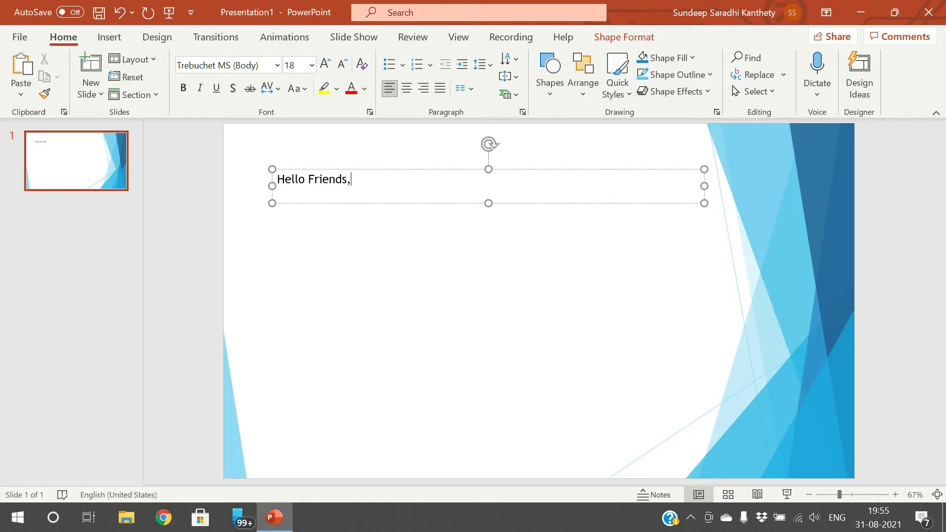
{"action": "type", "text": "Welcome to the Sessions on Power Point Presentation"}
{"action": "key", "text": "Return"}
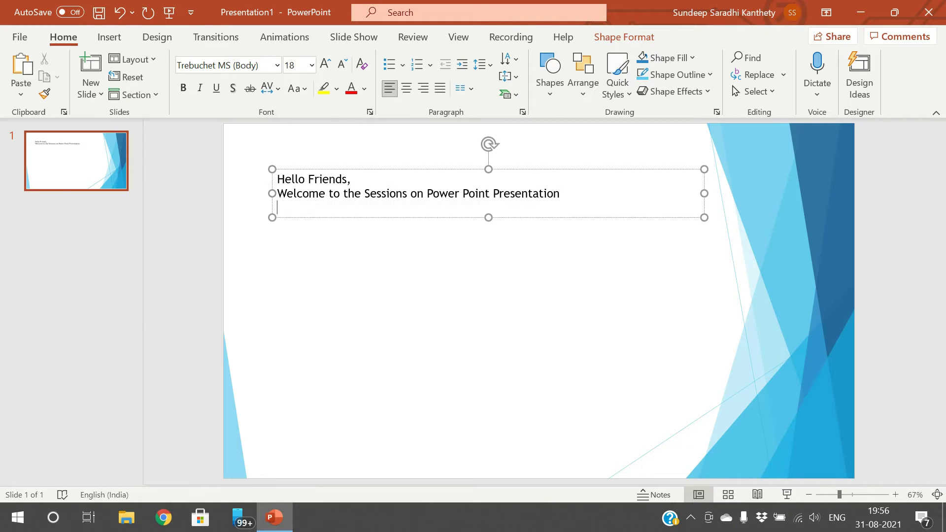
{"action": "key", "text": "BackSpace"}
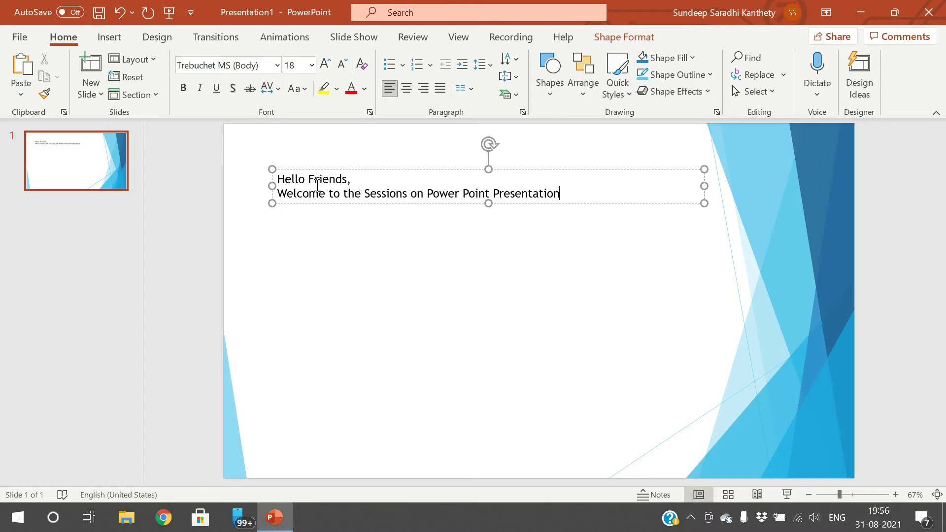
{"action": "left_click_drag", "start_coordinate": [284, 178], "coordinate": [581, 207]}
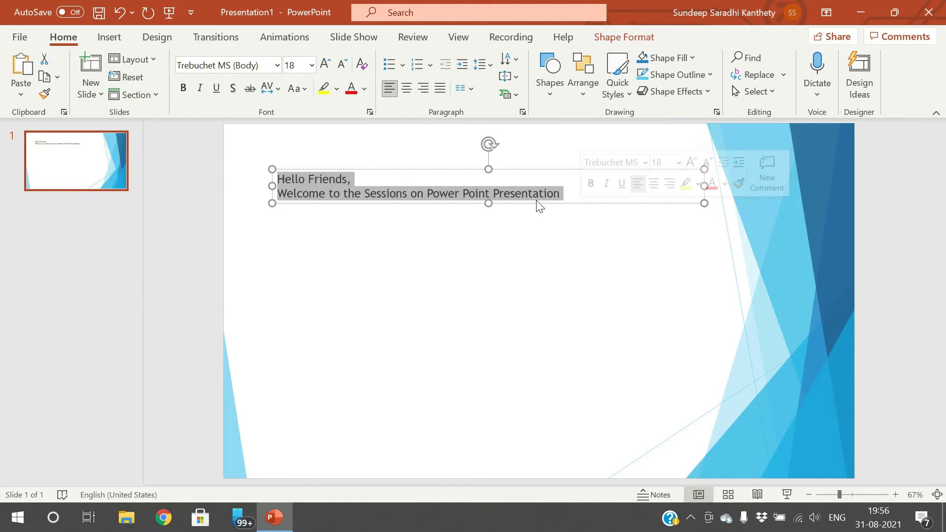
{"action": "left_click", "coordinate": [277, 65]}
{"action": "scroll", "coordinate": [247, 263], "scroll_direction": "down", "scroll_amount": 8}
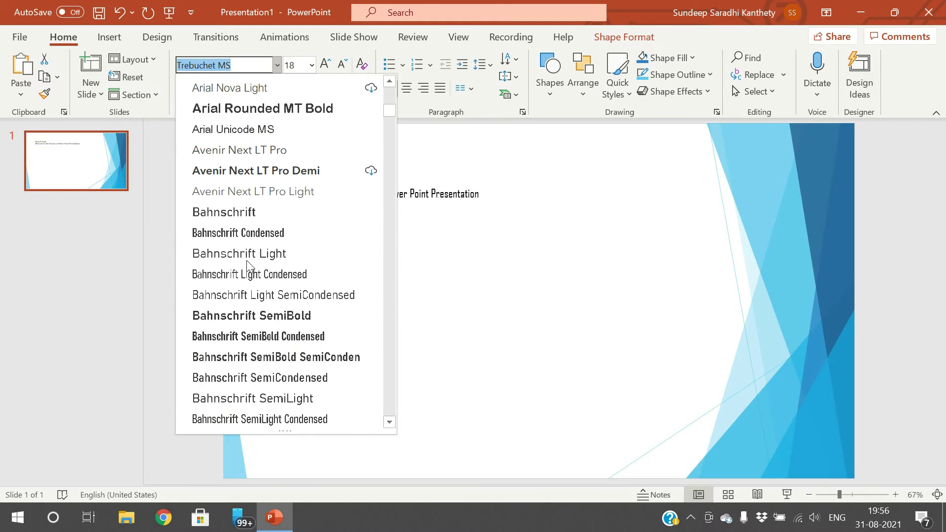
{"action": "left_click", "coordinate": [256, 376]}
{"action": "left_click", "coordinate": [311, 65]}
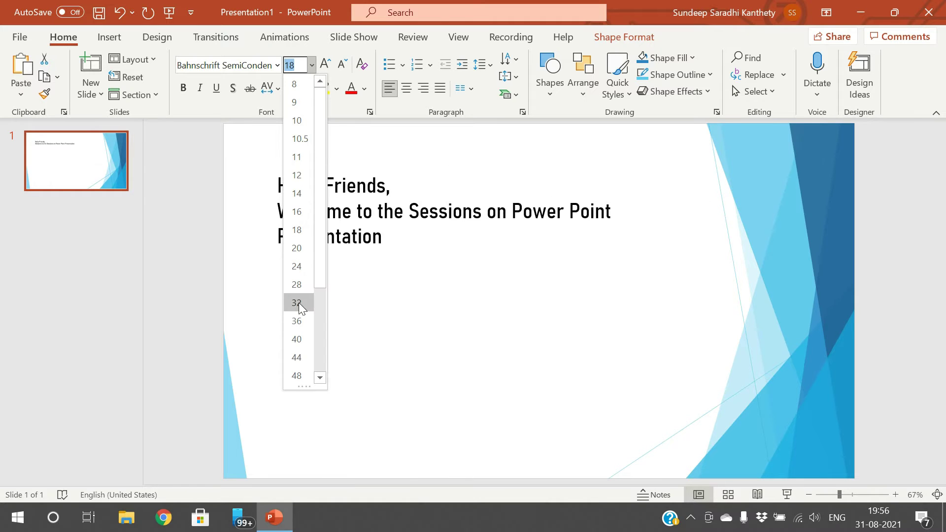
{"action": "left_click", "coordinate": [296, 340]}
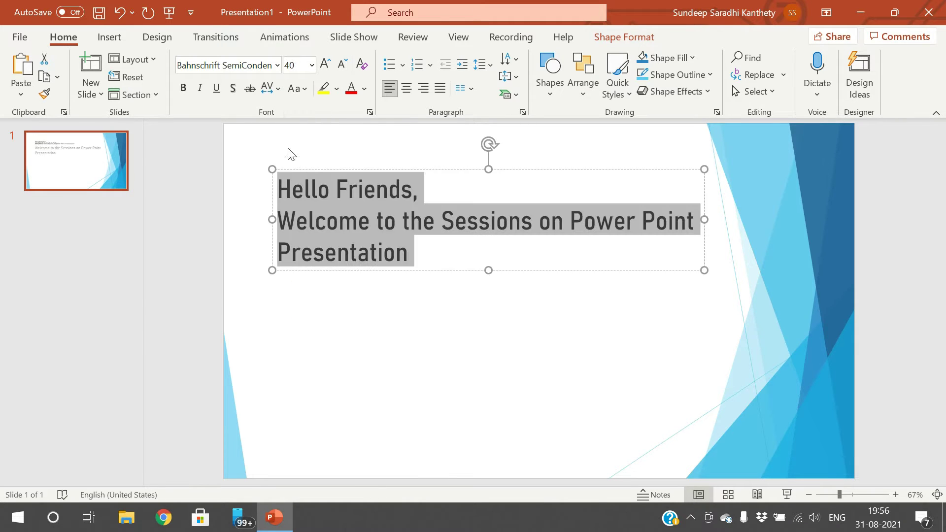
{"action": "left_click", "coordinate": [323, 70]}
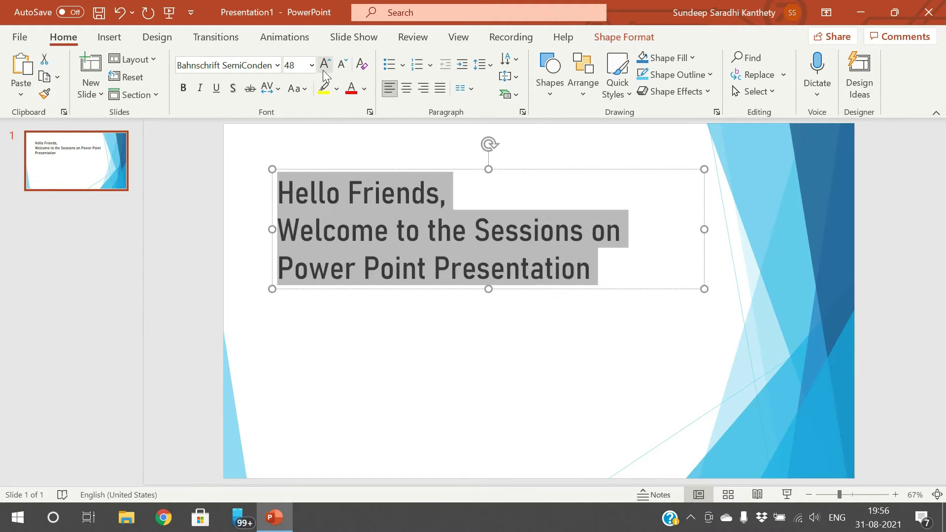
{"action": "left_click", "coordinate": [323, 69]}
{"action": "left_click", "coordinate": [338, 67]}
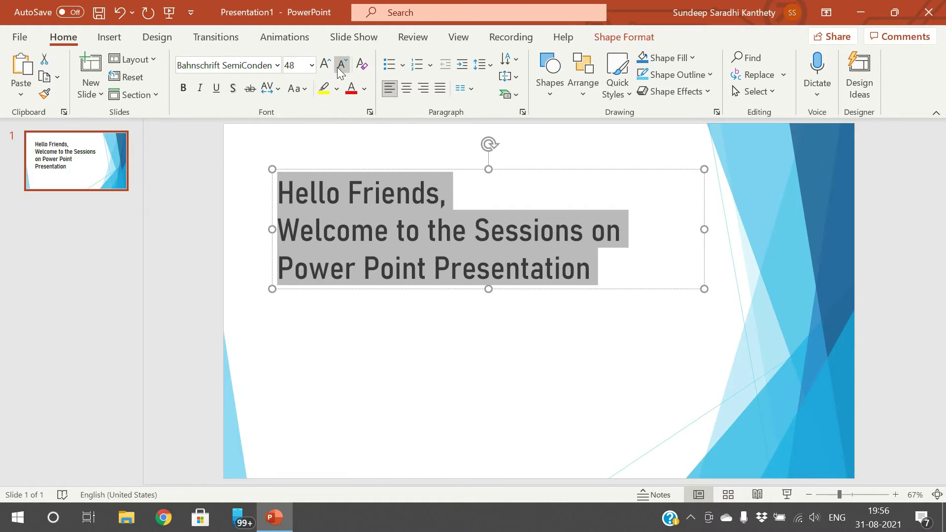
{"action": "left_click", "coordinate": [337, 67]}
{"action": "left_click", "coordinate": [337, 67]}
{"action": "left_click", "coordinate": [337, 67]}
{"action": "left_click", "coordinate": [337, 67]}
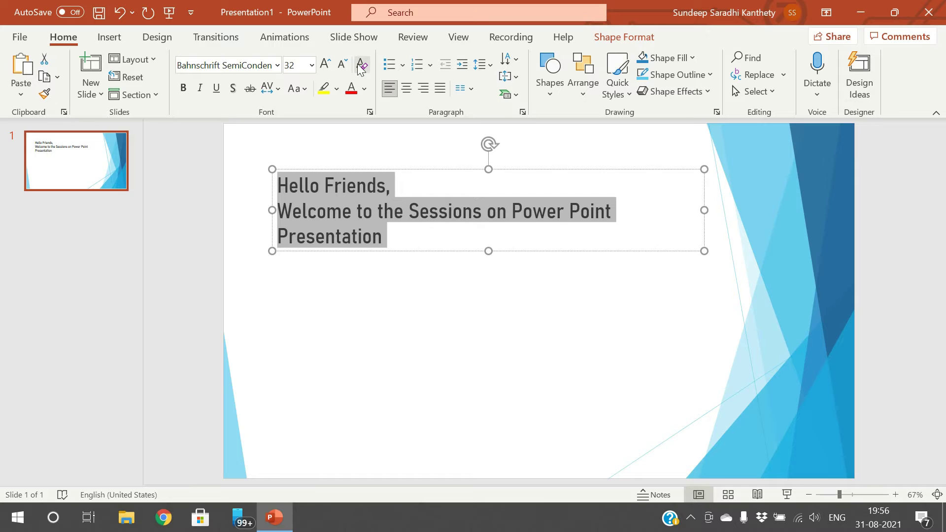
{"action": "left_click", "coordinate": [361, 64]}
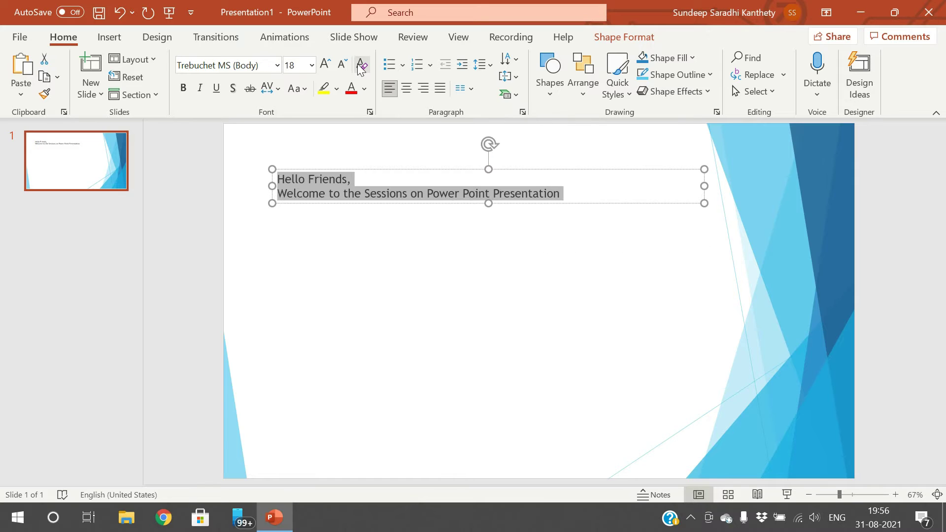
Step: Try Aharoni at 72 pt on the greeting, then clear all formatting
{"action": "left_click", "coordinate": [272, 66]}
{"action": "left_click", "coordinate": [278, 66]}
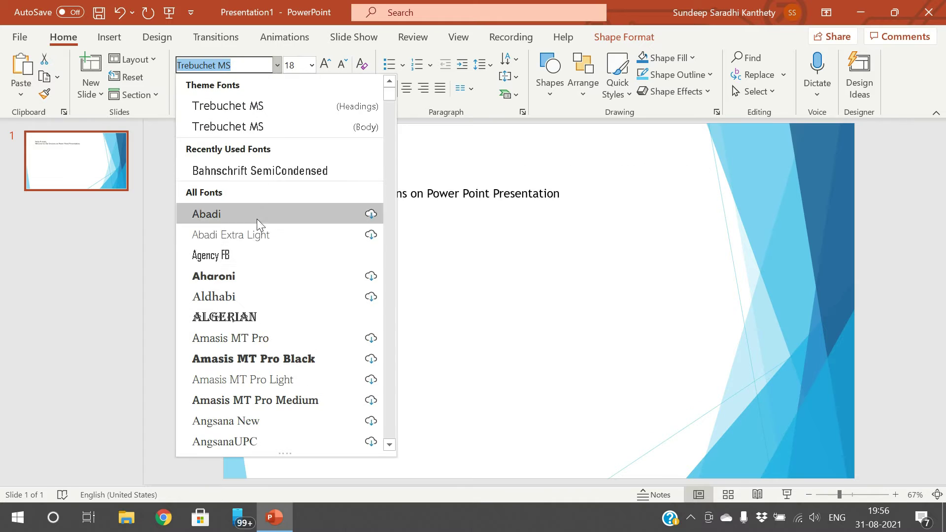
{"action": "left_click", "coordinate": [255, 280]}
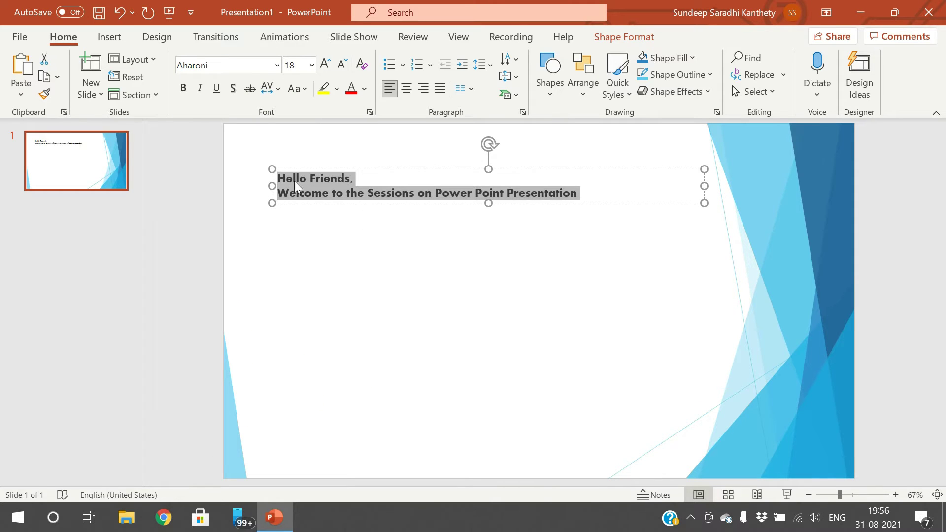
{"action": "left_click", "coordinate": [311, 66]}
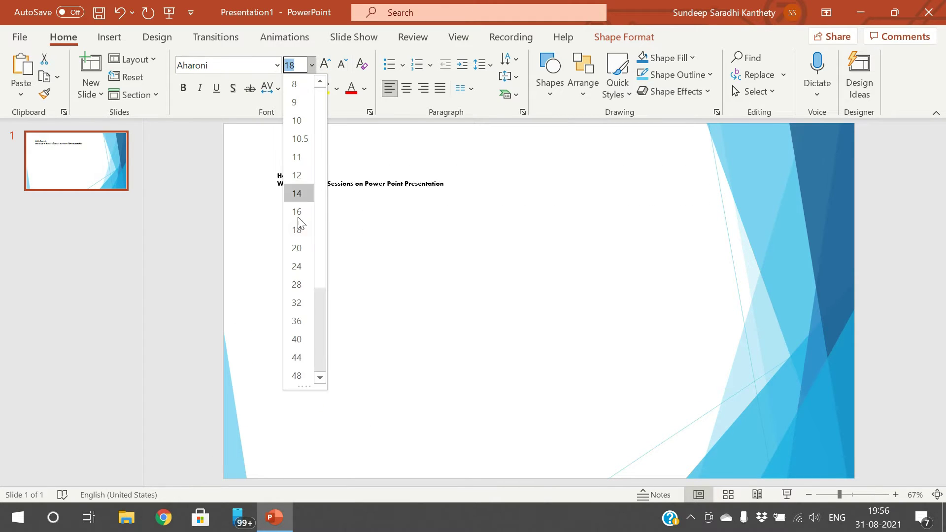
{"action": "left_click", "coordinate": [300, 322]}
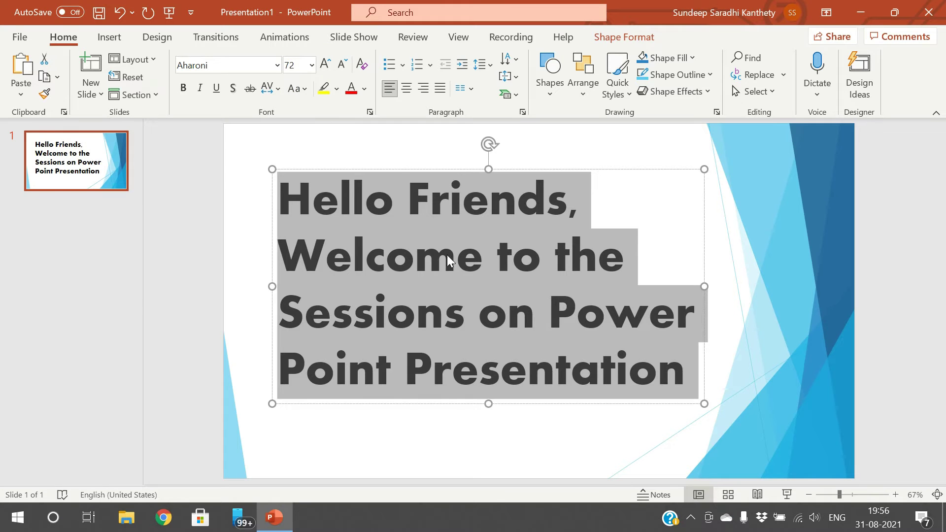
{"action": "left_click", "coordinate": [366, 64]}
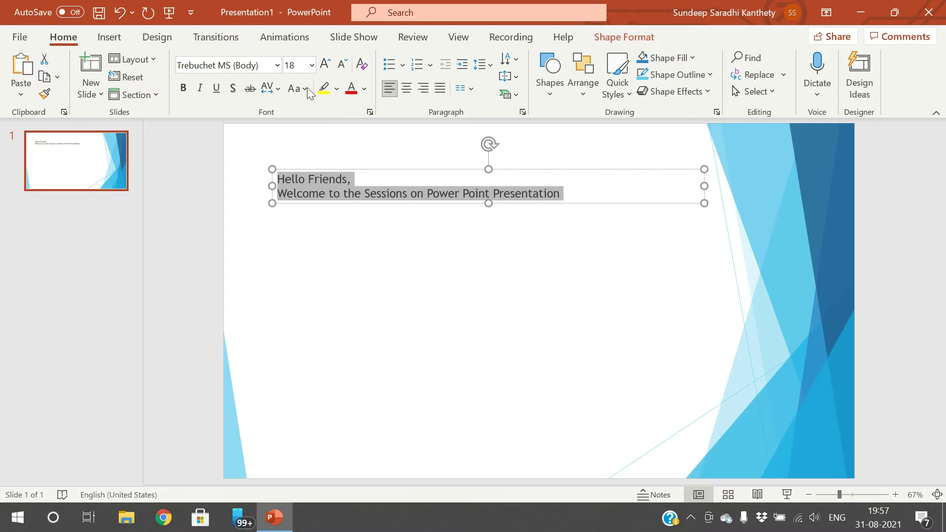
Step: Apply Aharoni to the greeting and enlarge it to 24 pt
{"action": "left_click", "coordinate": [277, 65]}
{"action": "scroll", "coordinate": [259, 266], "scroll_direction": "down", "scroll_amount": 1}
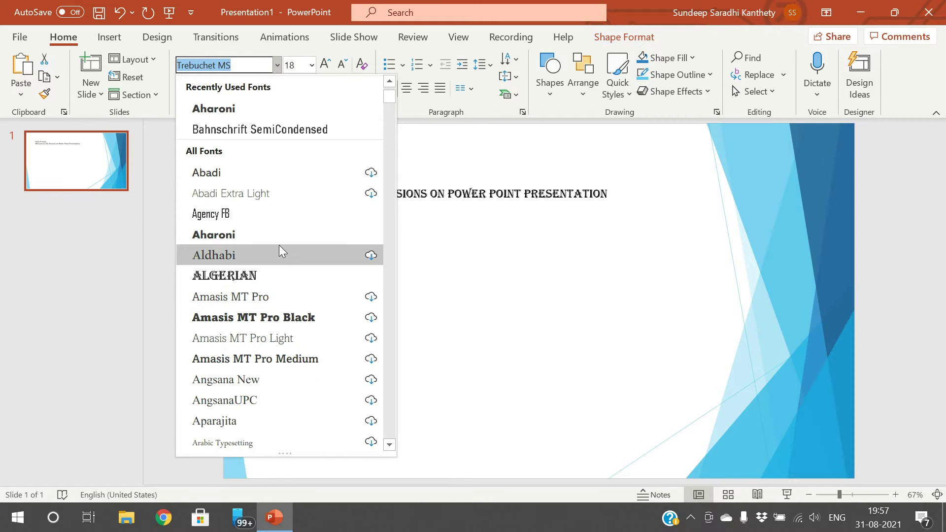
{"action": "left_click", "coordinate": [284, 234]}
{"action": "left_click", "coordinate": [324, 65]}
{"action": "left_click", "coordinate": [324, 65]}
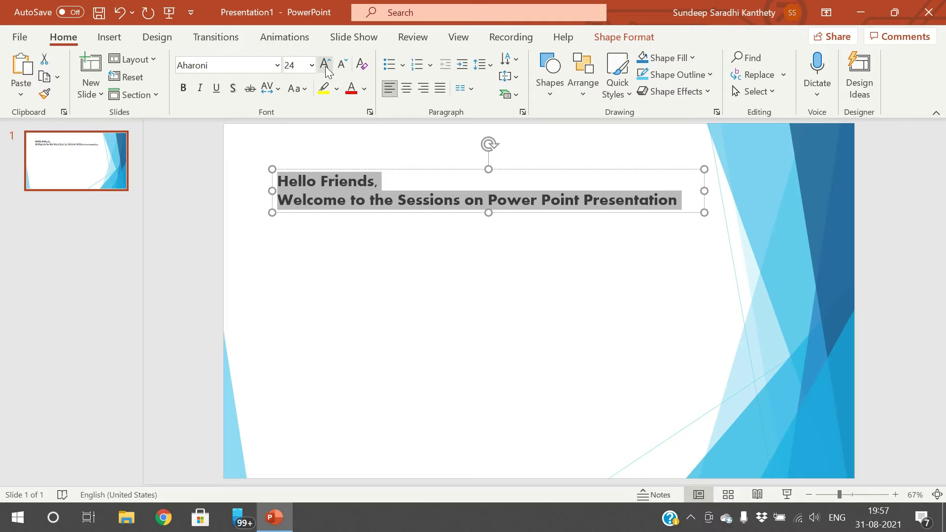
Step: Change both greeting lines to Bahnschrift SemiCondensed
{"action": "left_click", "coordinate": [359, 212]}
{"action": "left_click_drag", "start_coordinate": [277, 181], "coordinate": [681, 204]}
{"action": "left_click", "coordinate": [263, 65]}
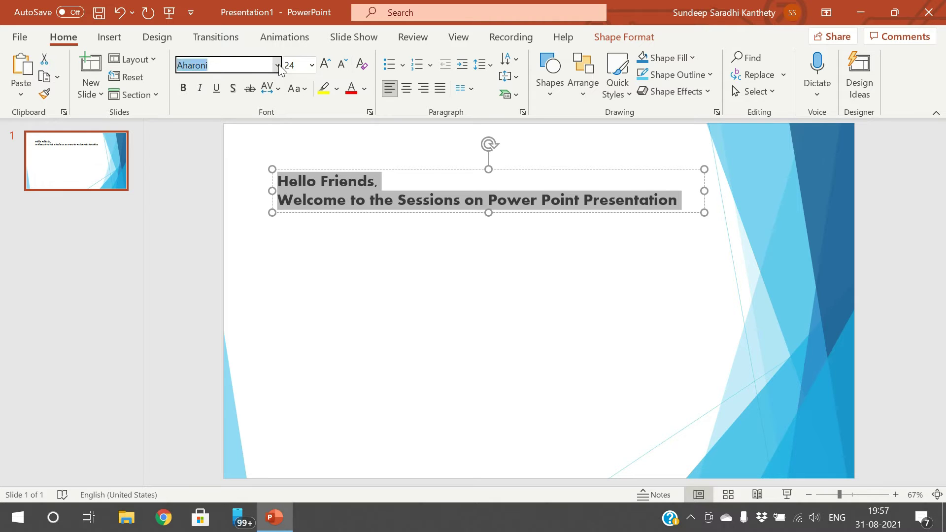
{"action": "left_click", "coordinate": [277, 65]}
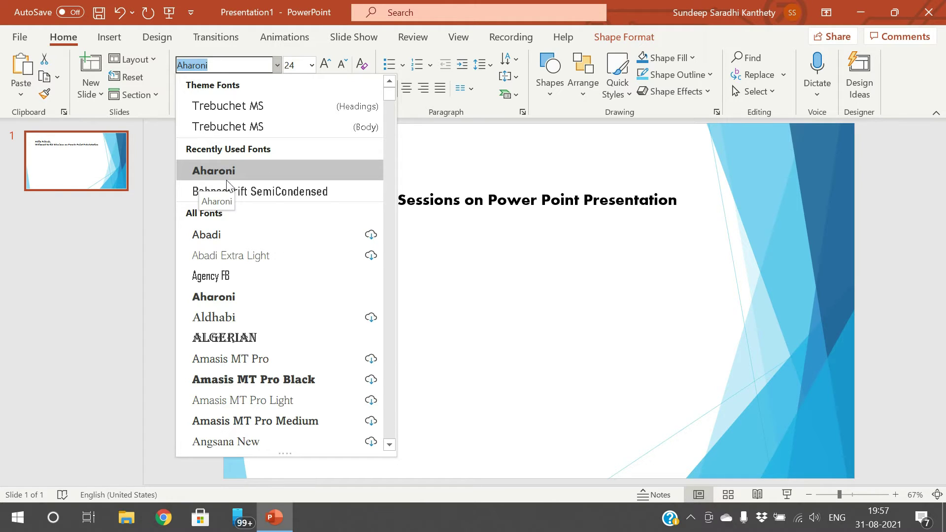
{"action": "left_click", "coordinate": [236, 194]}
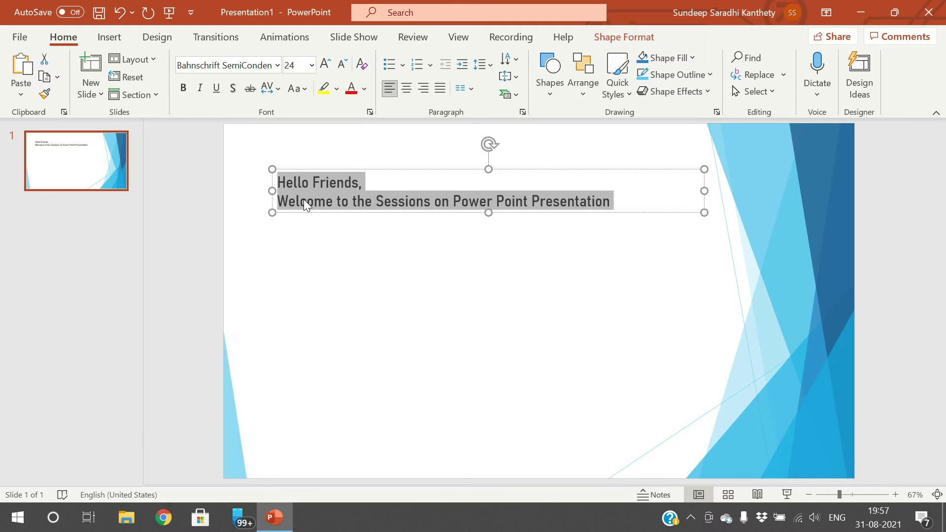
{"action": "left_click", "coordinate": [397, 200]}
{"action": "left_click", "coordinate": [278, 182]}
Step: Select both greeting lines and make them bold
{"action": "left_click_drag", "start_coordinate": [302, 186], "coordinate": [627, 217]}
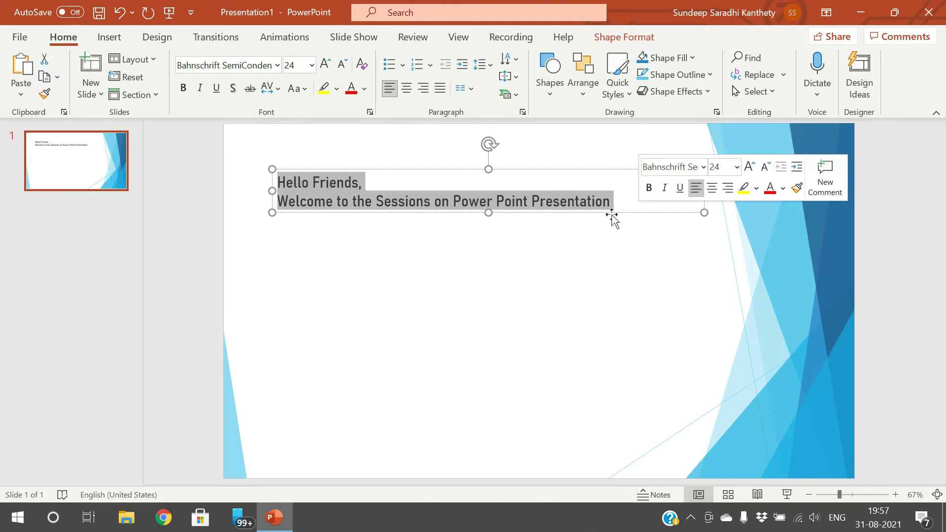
{"action": "left_click", "coordinate": [183, 89]}
{"action": "left_click", "coordinate": [183, 89]}
{"action": "left_click", "coordinate": [183, 88]}
{"action": "left_click", "coordinate": [183, 88]}
{"action": "left_click", "coordinate": [183, 88]}
{"action": "left_click", "coordinate": [183, 89]}
{"action": "left_click", "coordinate": [183, 88]}
{"action": "left_click", "coordinate": [183, 89]}
{"action": "left_click", "coordinate": [183, 89]}
{"action": "left_click", "coordinate": [182, 88]}
{"action": "left_click", "coordinate": [183, 89]}
Step: Toggle italic on and off, leaving the greeting non-italic
{"action": "left_click", "coordinate": [199, 89]}
{"action": "left_click", "coordinate": [199, 88]}
{"action": "left_click", "coordinate": [199, 89]}
{"action": "left_click", "coordinate": [199, 88]}
{"action": "left_click", "coordinate": [199, 89]}
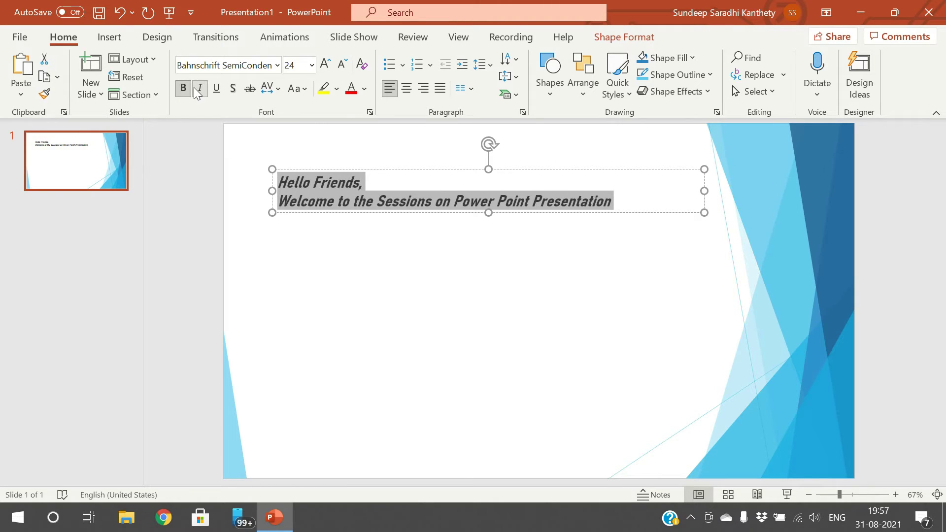
{"action": "left_click", "coordinate": [199, 90]}
Step: Underline the greeting, then reselect both lines and remove the underline
{"action": "left_click", "coordinate": [215, 91]}
{"action": "left_click", "coordinate": [215, 90]}
{"action": "left_click", "coordinate": [214, 90]}
{"action": "left_click", "coordinate": [349, 164]}
{"action": "triple_click", "coordinate": [316, 183]}
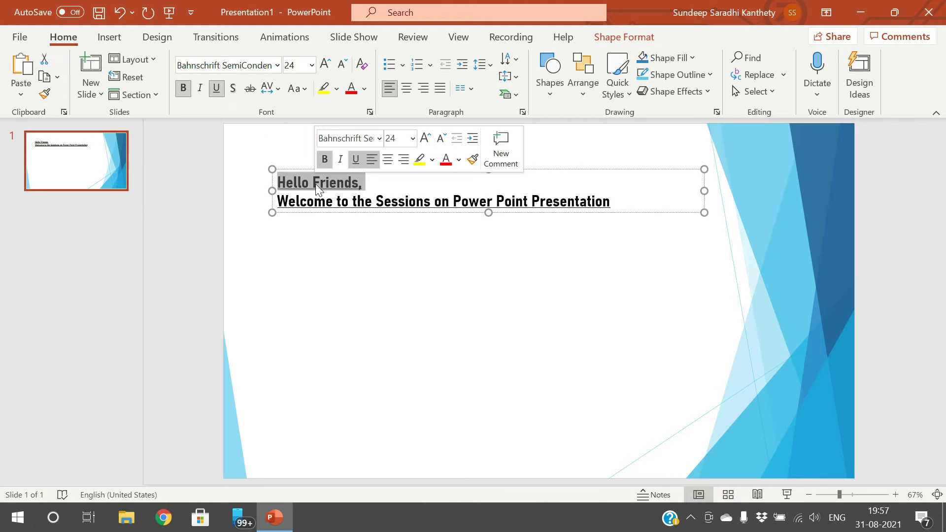
{"action": "left_click_drag", "start_coordinate": [297, 183], "coordinate": [585, 212]}
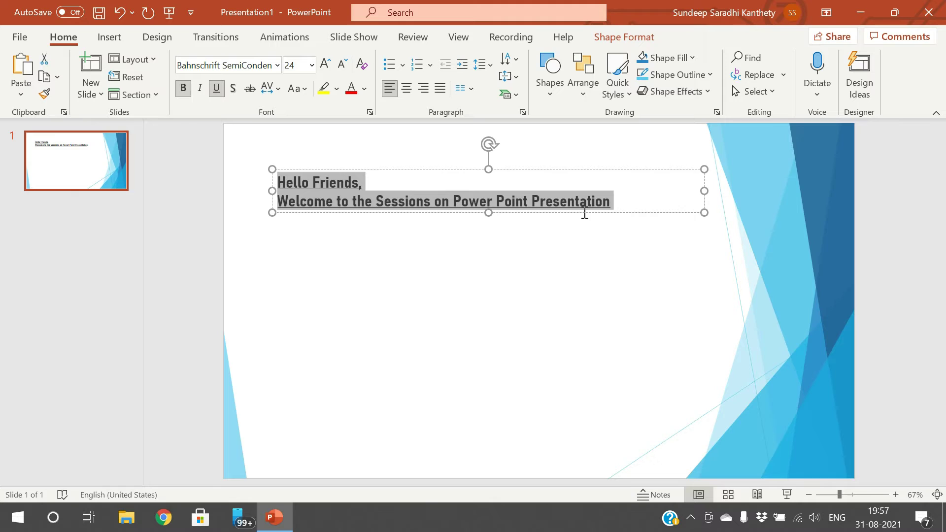
{"action": "left_click", "coordinate": [216, 89]}
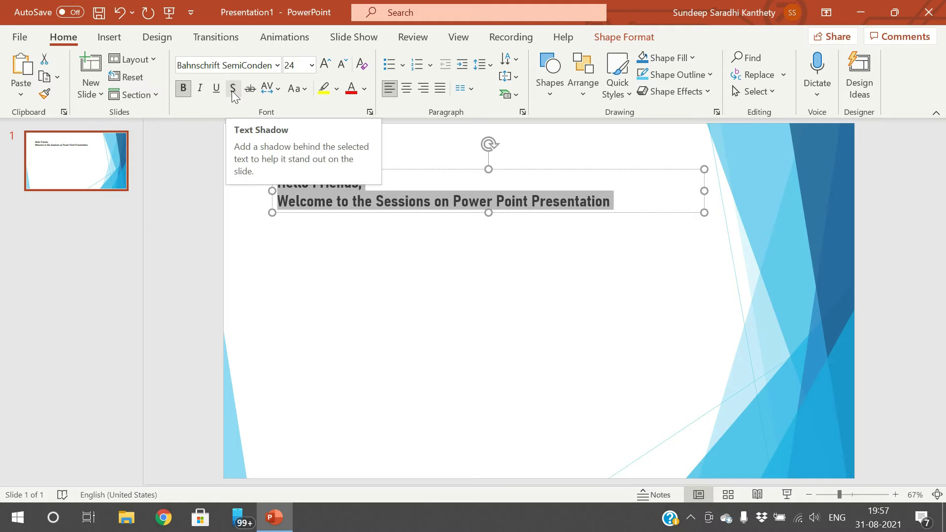
Step: Add and then remove a text shadow, then try strikethrough on the greeting
{"action": "left_click", "coordinate": [232, 89]}
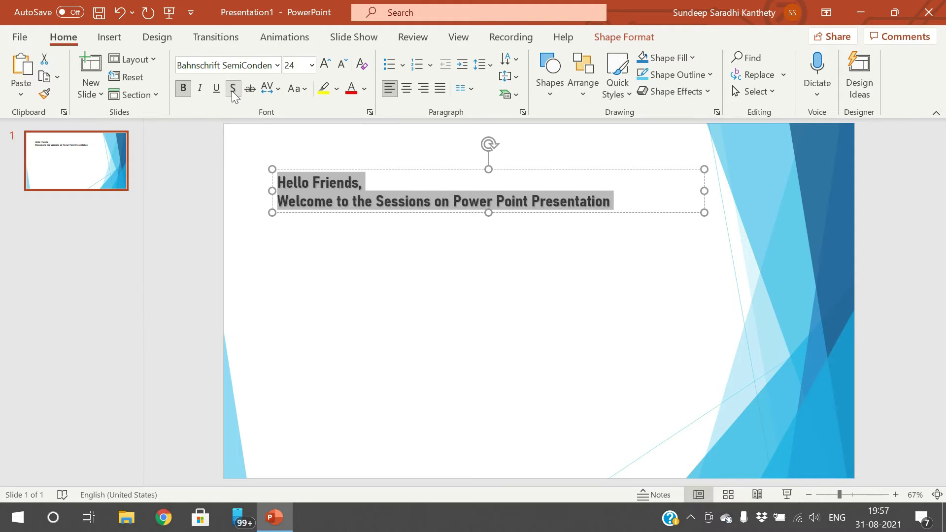
{"action": "left_click", "coordinate": [410, 200]}
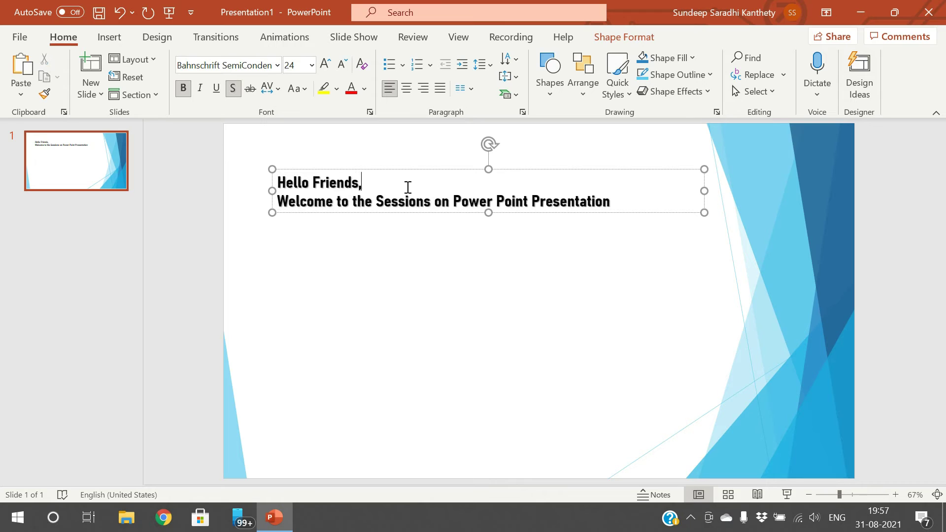
{"action": "left_click_drag", "start_coordinate": [282, 182], "coordinate": [610, 205]}
{"action": "left_click", "coordinate": [230, 90]}
{"action": "left_click", "coordinate": [251, 92]}
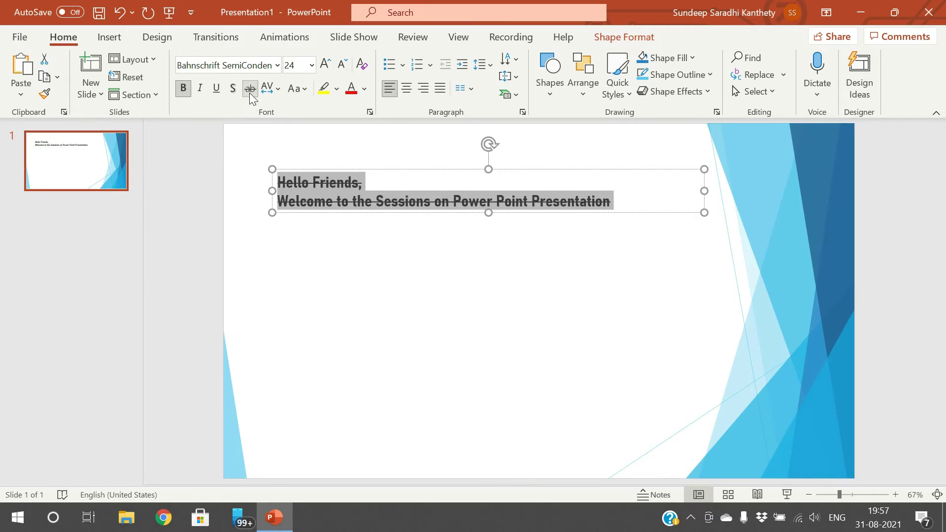
{"action": "left_click", "coordinate": [632, 204]}
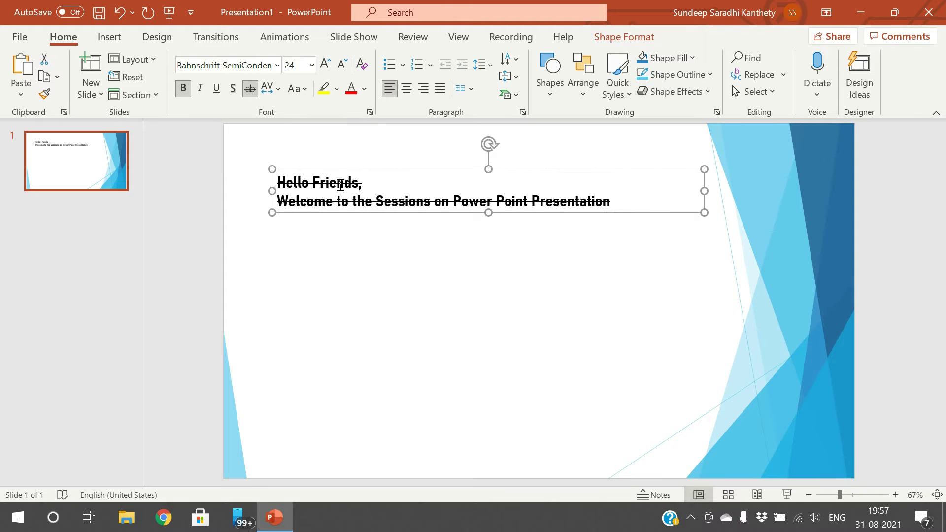
{"action": "left_click_drag", "start_coordinate": [279, 183], "coordinate": [612, 217]}
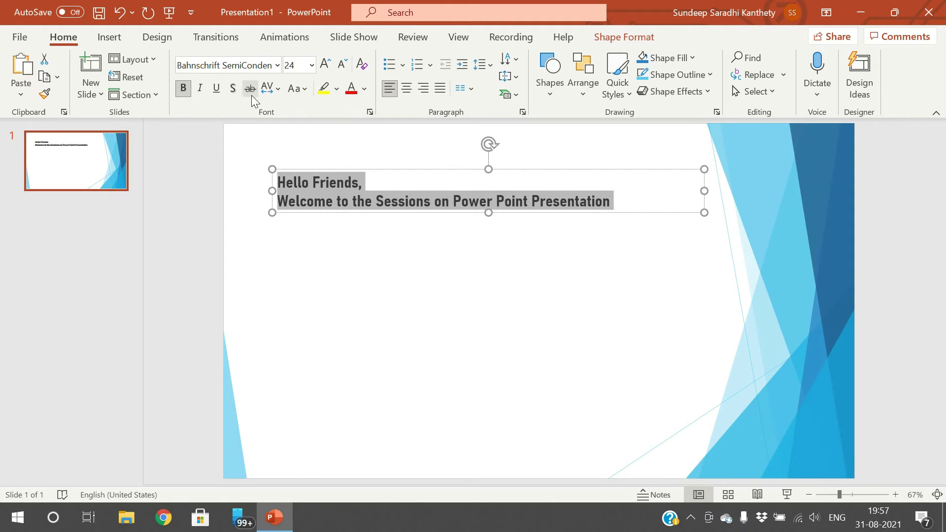
{"action": "left_click", "coordinate": [277, 94]}
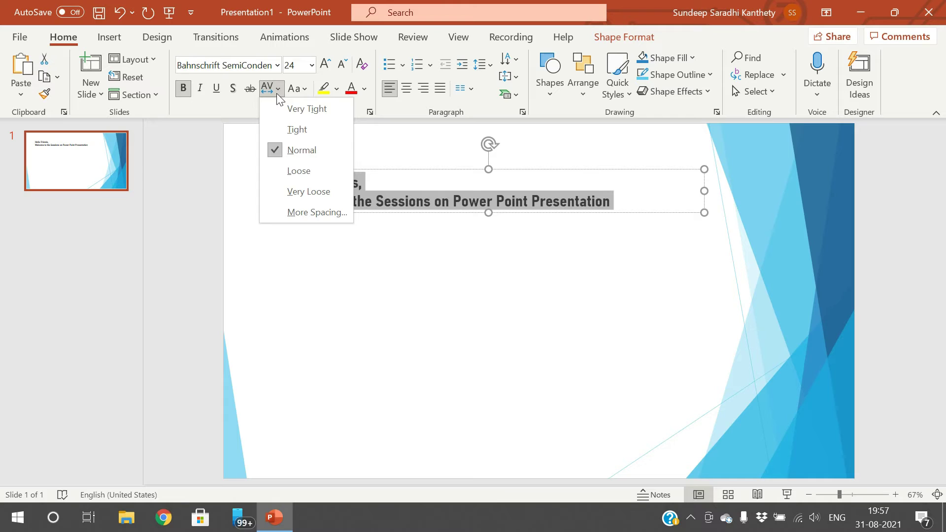
{"action": "left_click", "coordinate": [278, 90]}
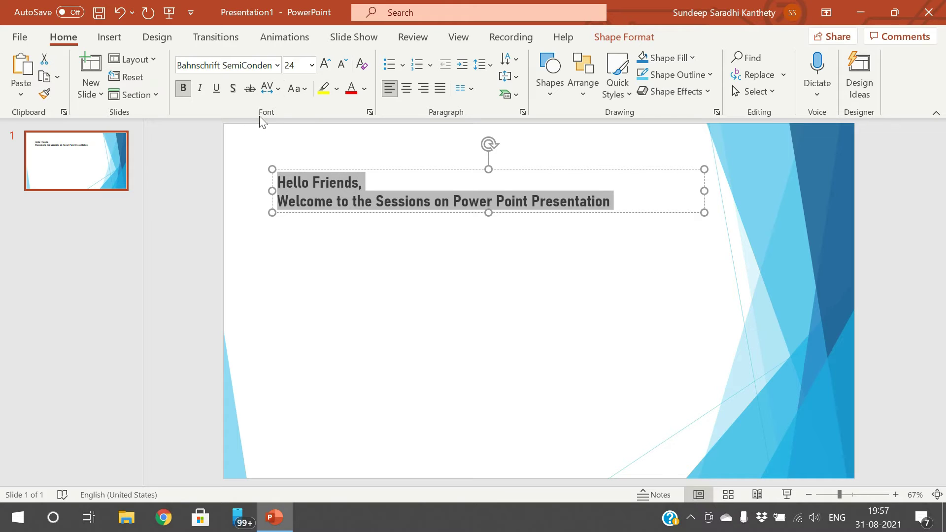
{"action": "left_click", "coordinate": [279, 91]}
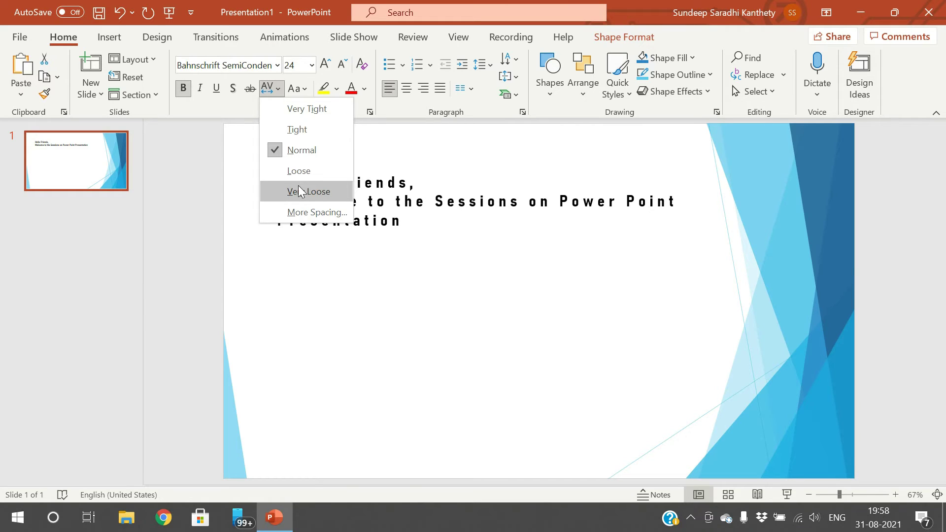
{"action": "left_click", "coordinate": [316, 212]}
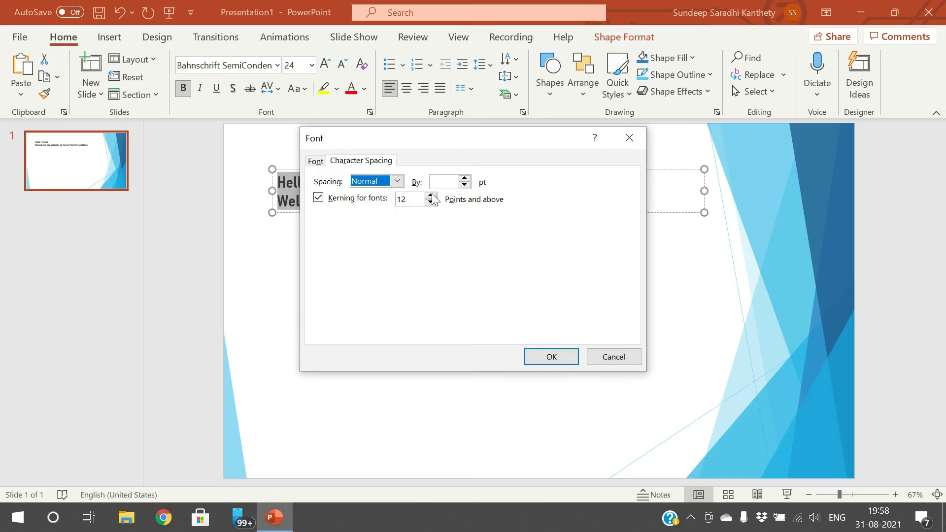
{"action": "left_click", "coordinate": [597, 355]}
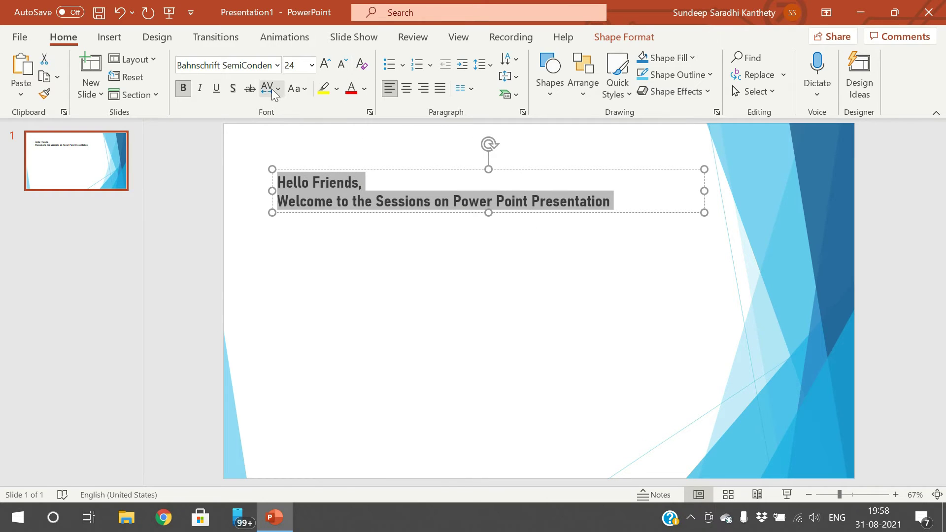
{"action": "left_click", "coordinate": [305, 91]}
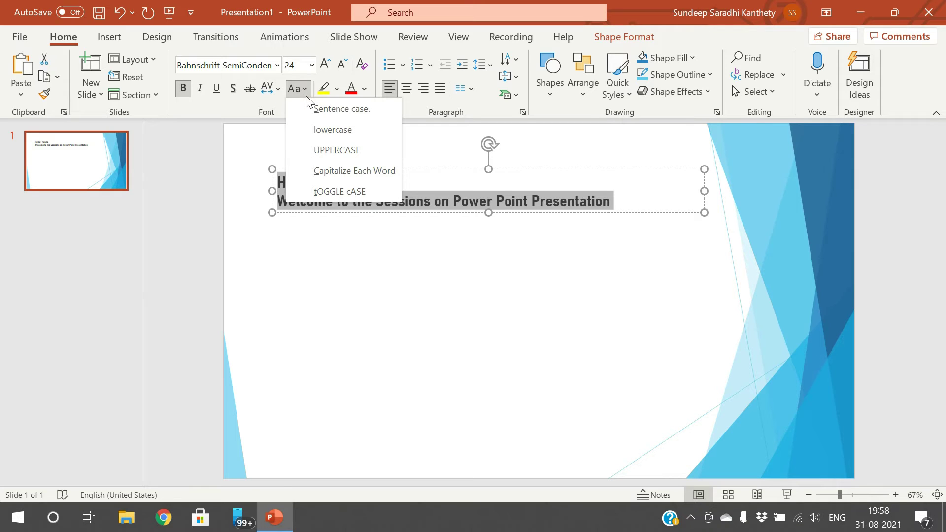
{"action": "left_click", "coordinate": [298, 108]}
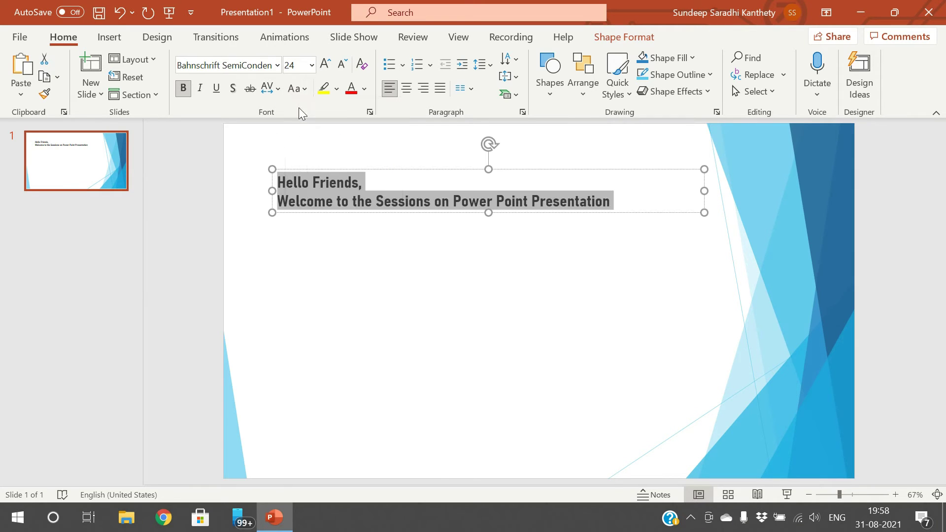
{"action": "left_click", "coordinate": [302, 91]}
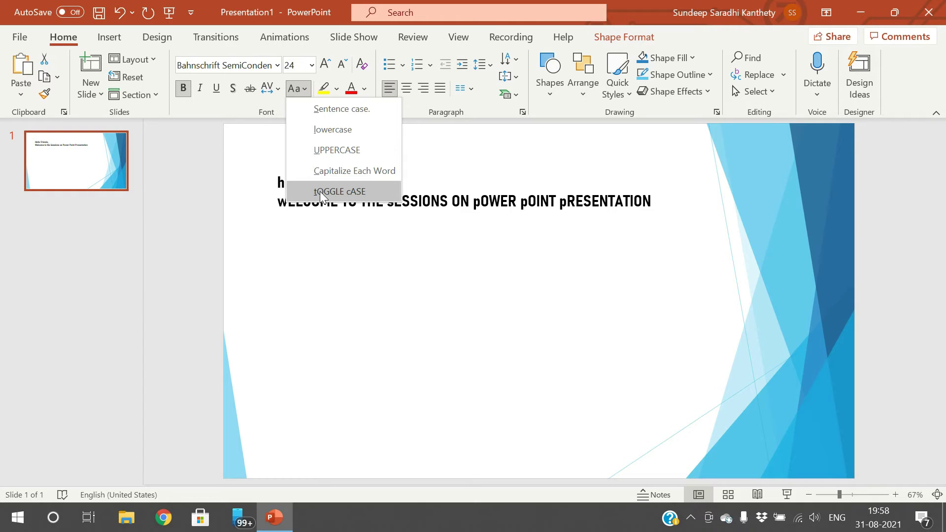
{"action": "left_click", "coordinate": [320, 191]}
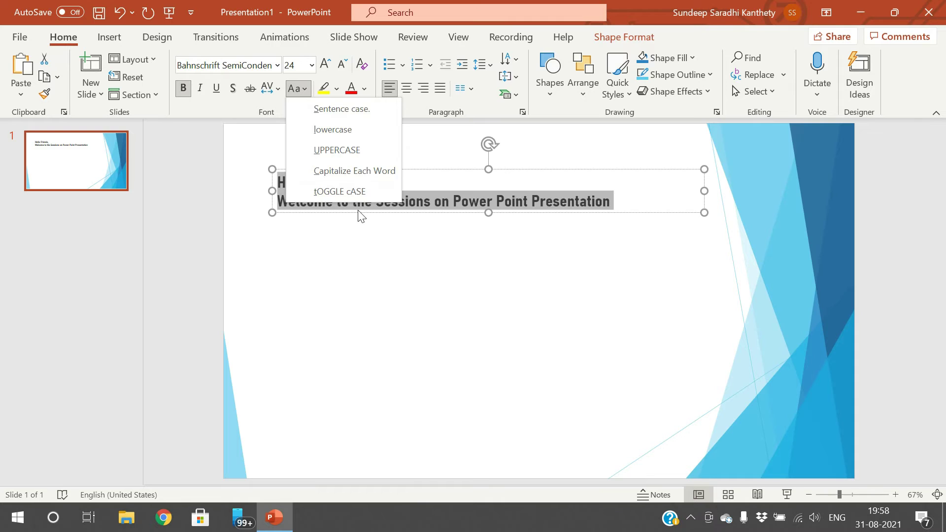
{"action": "key", "text": "Escape"}
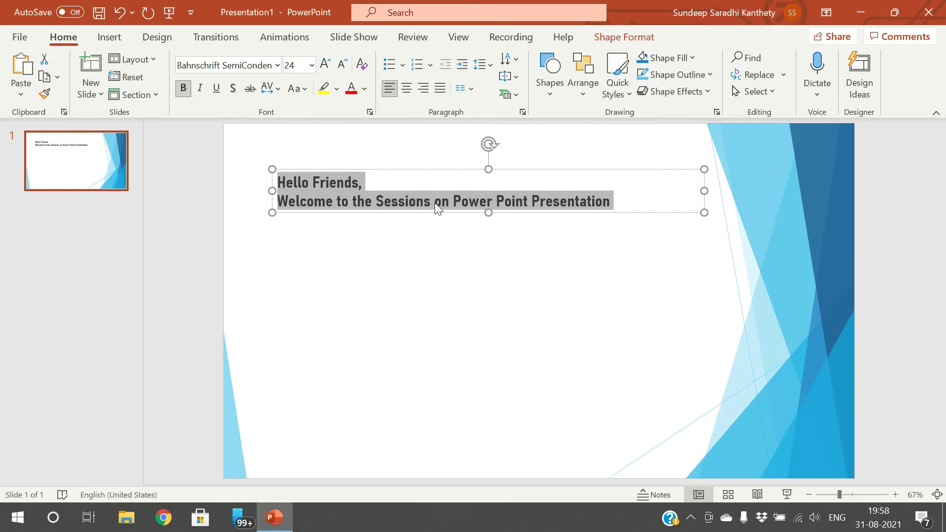
Step: Select both greeting lines and set their font colour to red
{"action": "left_click", "coordinate": [336, 92]}
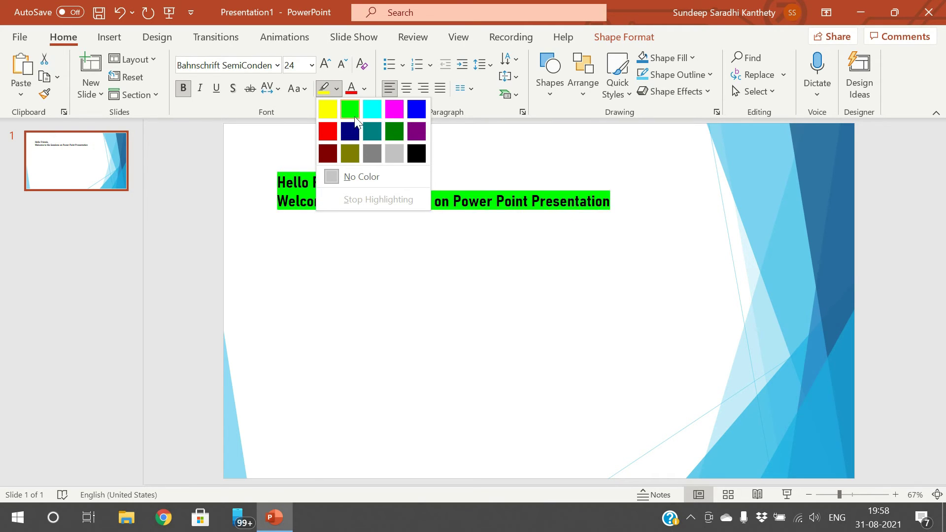
{"action": "left_click", "coordinate": [363, 90]}
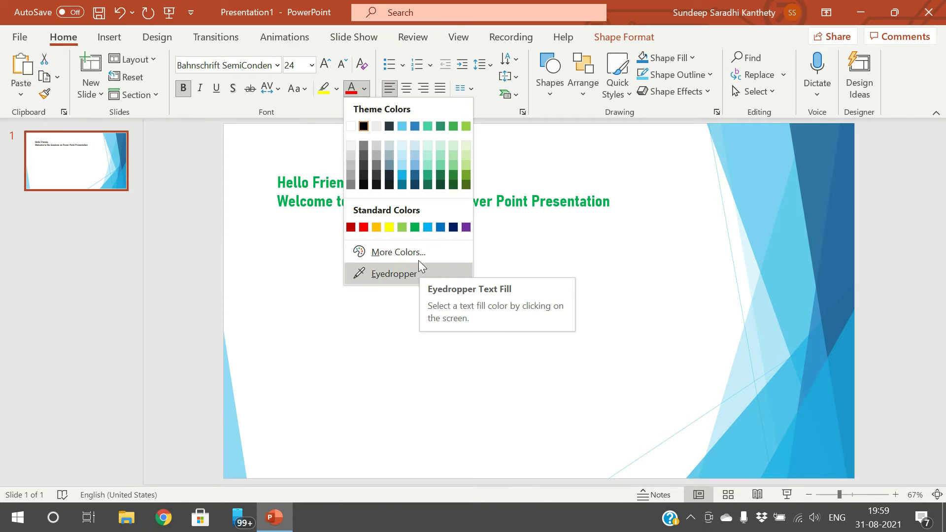
{"action": "left_click", "coordinate": [407, 275]}
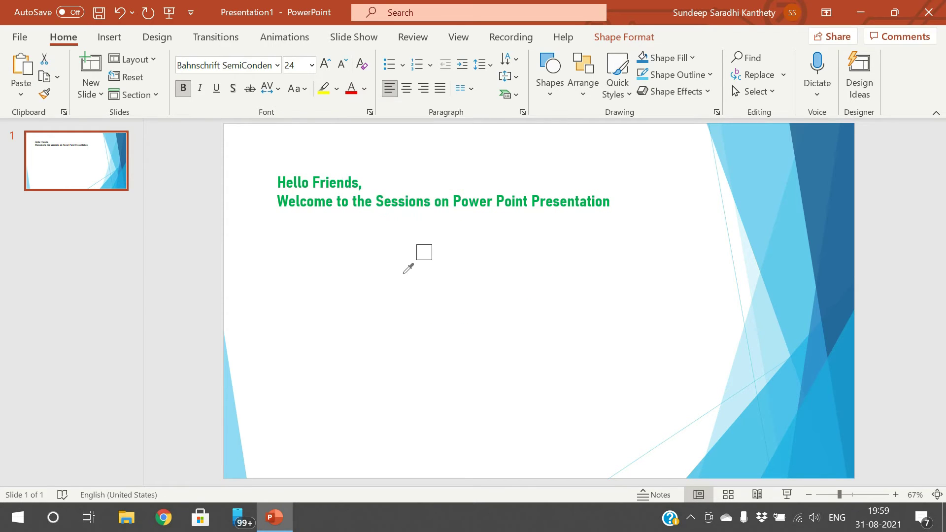
{"action": "left_click", "coordinate": [416, 189]}
{"action": "left_click", "coordinate": [411, 202]}
{"action": "left_click_drag", "start_coordinate": [279, 183], "coordinate": [654, 201]}
{"action": "left_click", "coordinate": [350, 88]}
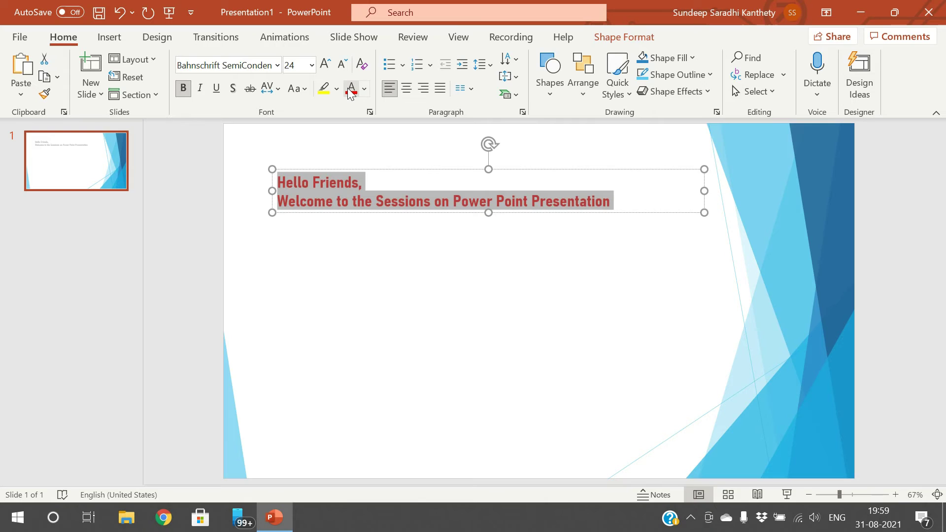
{"action": "left_click", "coordinate": [395, 178]}
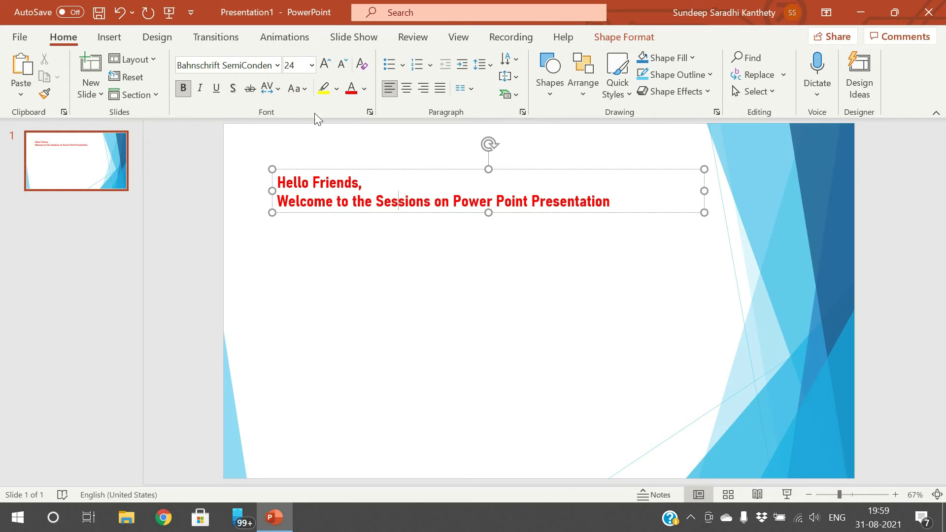
{"action": "left_click", "coordinate": [520, 255]}
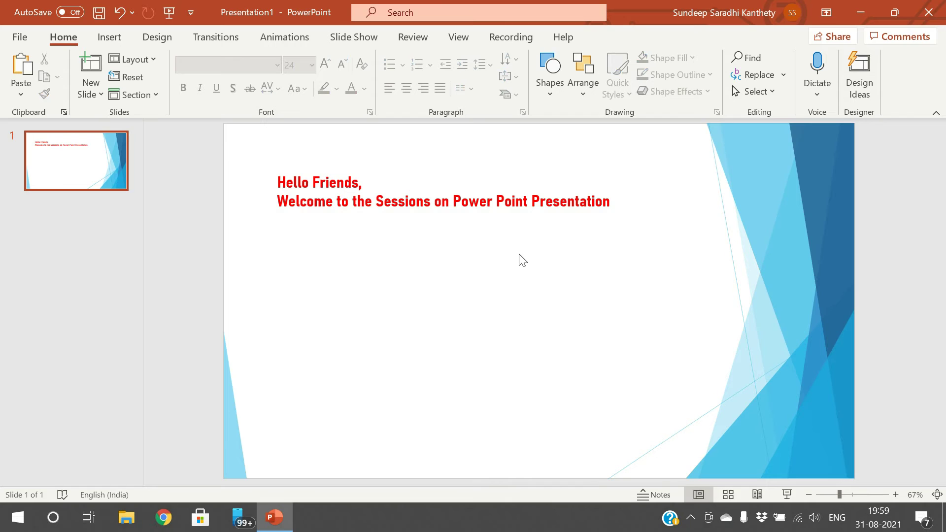
Step: Insert a WordArt box in the chosen style and type the presenter's full name
{"action": "left_click", "coordinate": [109, 37]}
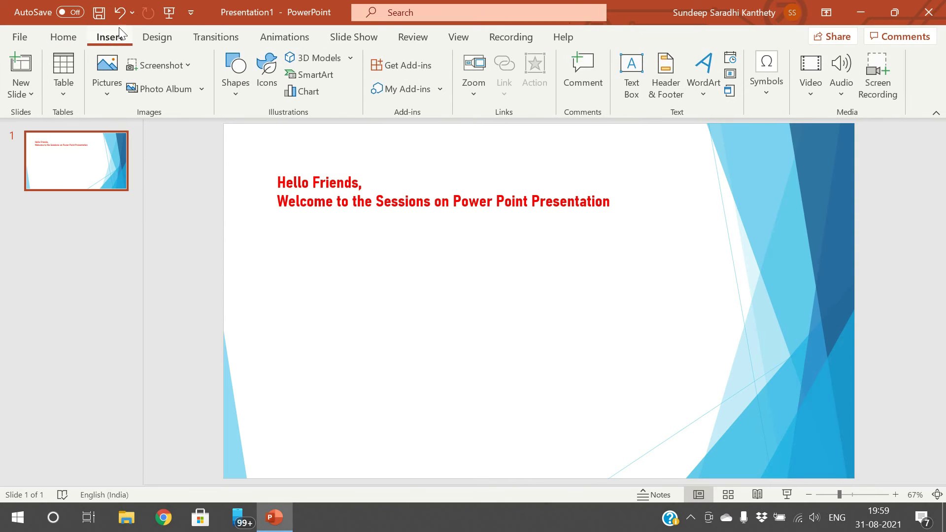
{"action": "left_click", "coordinate": [705, 90]}
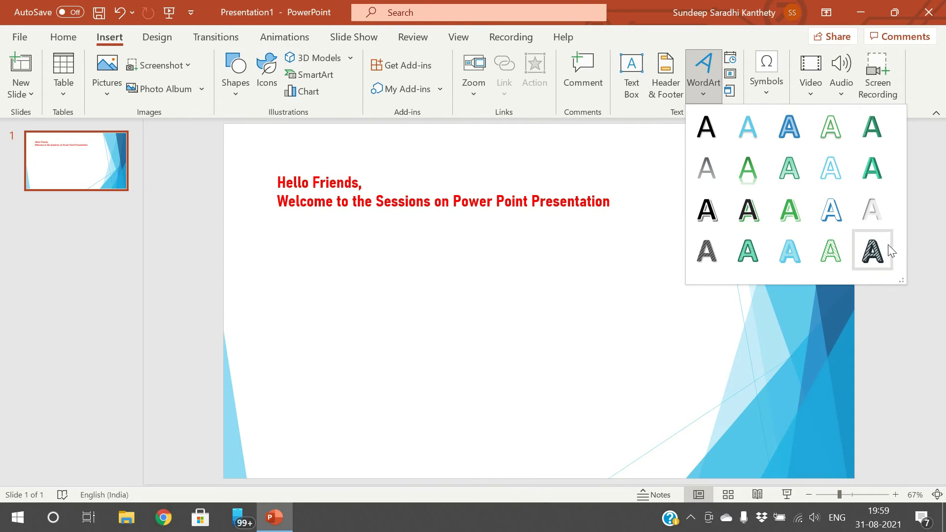
{"action": "left_click", "coordinate": [832, 227]}
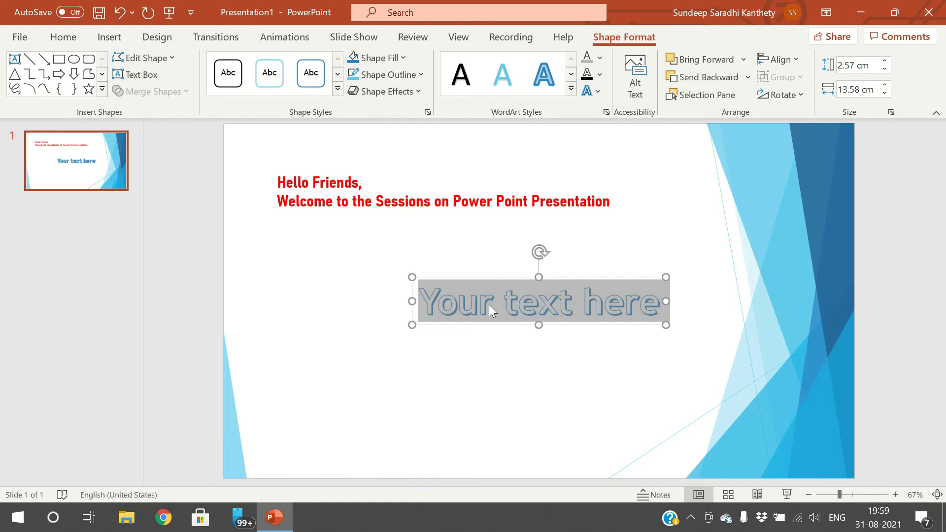
{"action": "type", "text": "sundeep"}
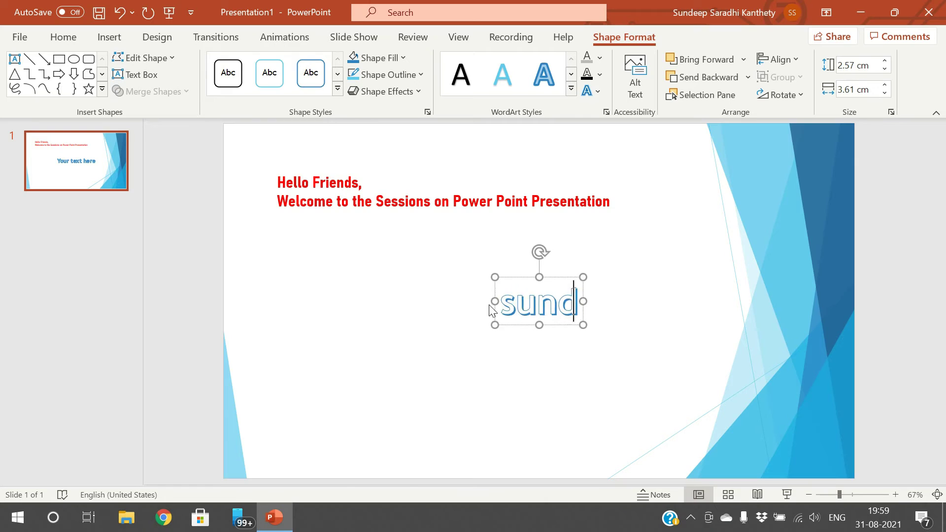
{"action": "key", "text": "BackSpace"}
{"action": "key", "text": "BackSpace"}
{"action": "key", "text": "BackSpace"}
{"action": "key", "text": "BackSpace"}
{"action": "key", "text": "BackSpace"}
{"action": "key", "text": "BackSpace"}
{"action": "key", "text": "BackSpace"}
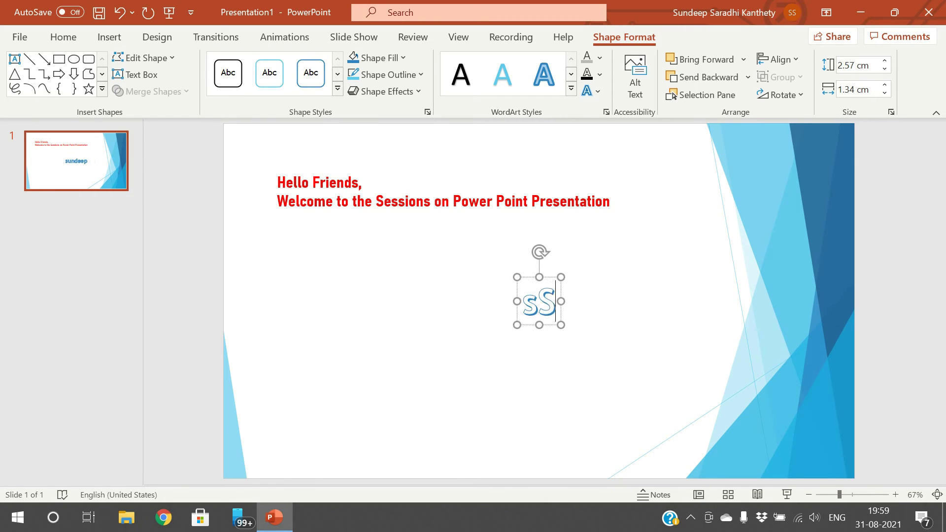
{"action": "type", "text": "Sundeep S"}
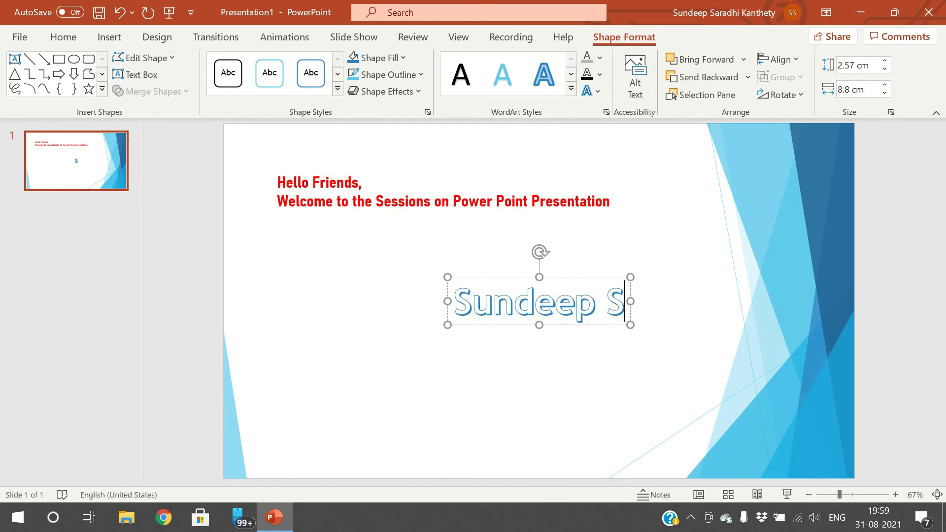
{"action": "type", "text": "aradhi"}
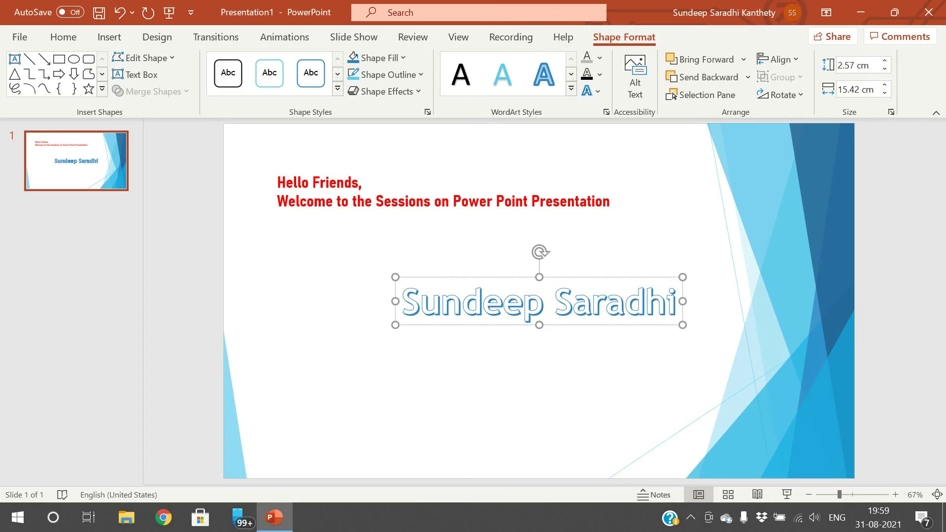
{"action": "left_click", "coordinate": [510, 327]}
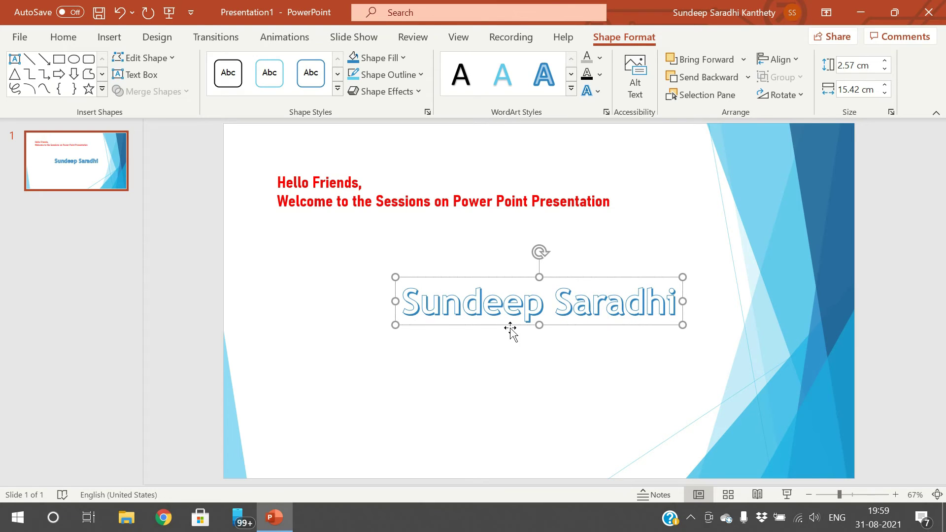
{"action": "left_click", "coordinate": [337, 74]}
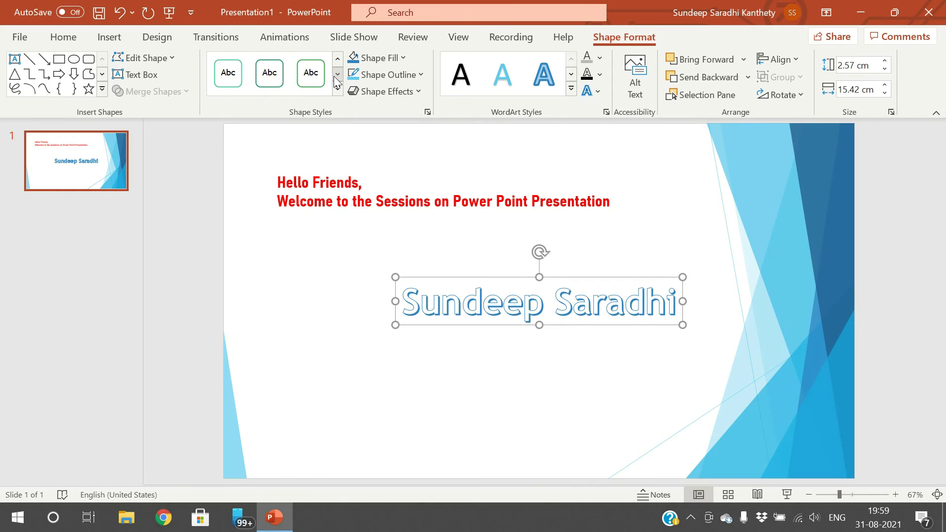
{"action": "left_click", "coordinate": [338, 58]}
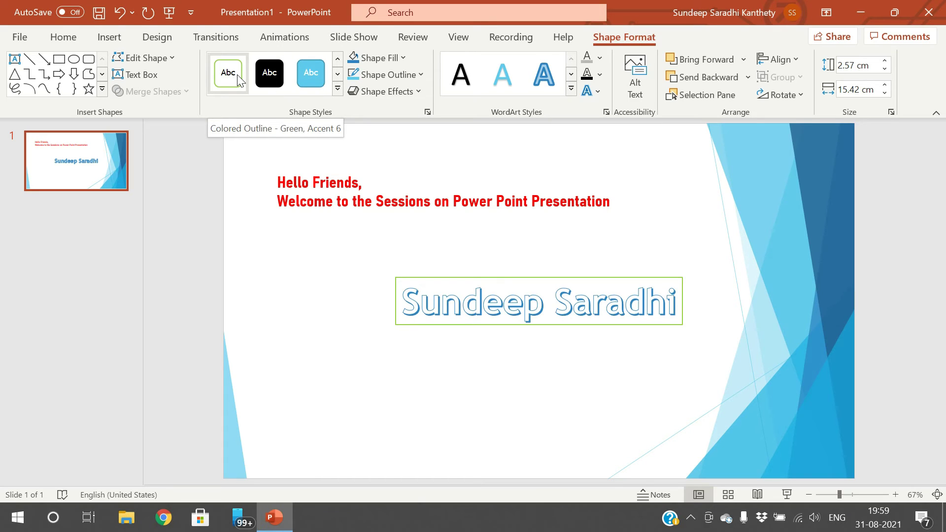
{"action": "left_click", "coordinate": [337, 75]}
{"action": "left_click", "coordinate": [337, 74]}
{"action": "left_click", "coordinate": [337, 75]}
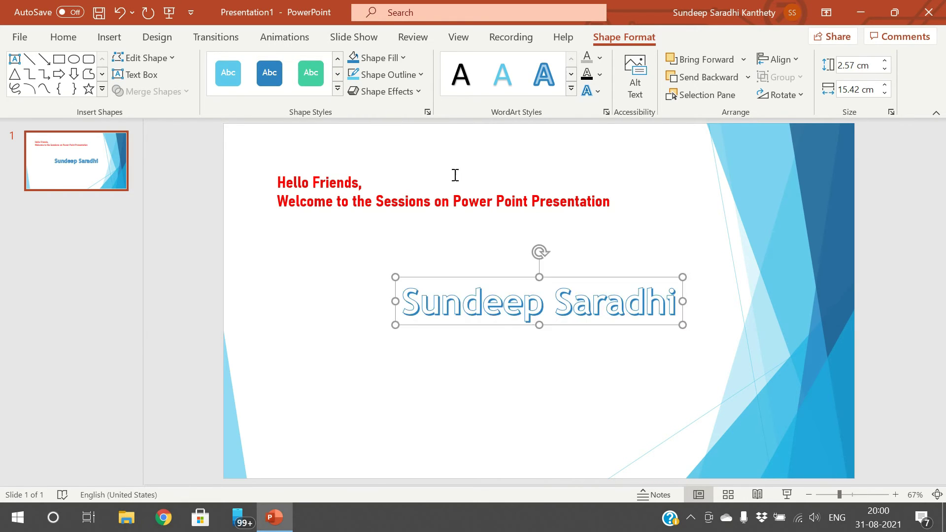
Step: Apply the light wood texture as the WordArt box's shape fill
{"action": "left_click", "coordinate": [407, 59]}
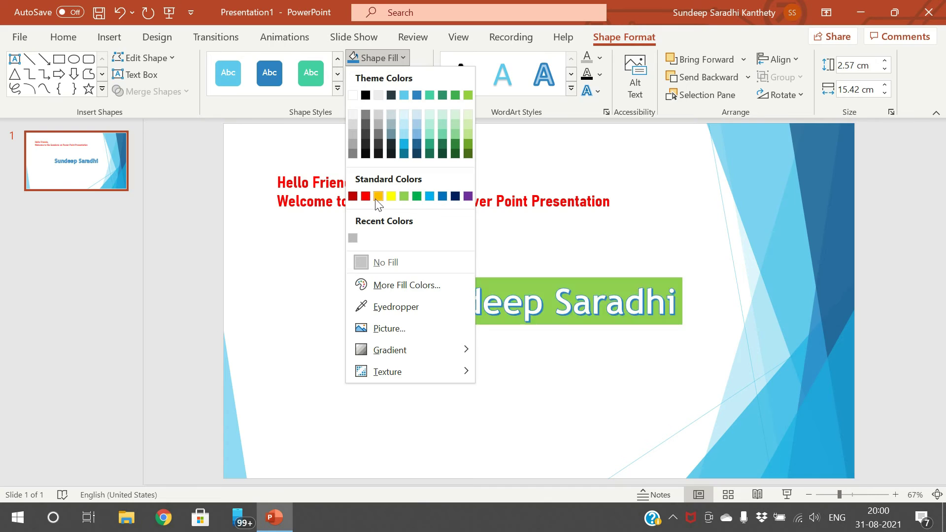
{"action": "left_click", "coordinate": [366, 57]}
{"action": "left_click", "coordinate": [366, 57]}
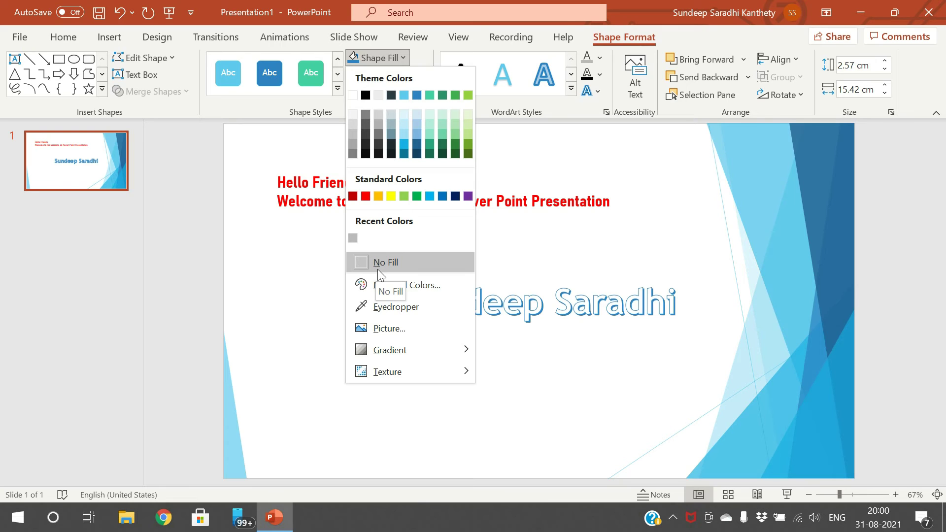
{"action": "mouse_move", "coordinate": [391, 350]}
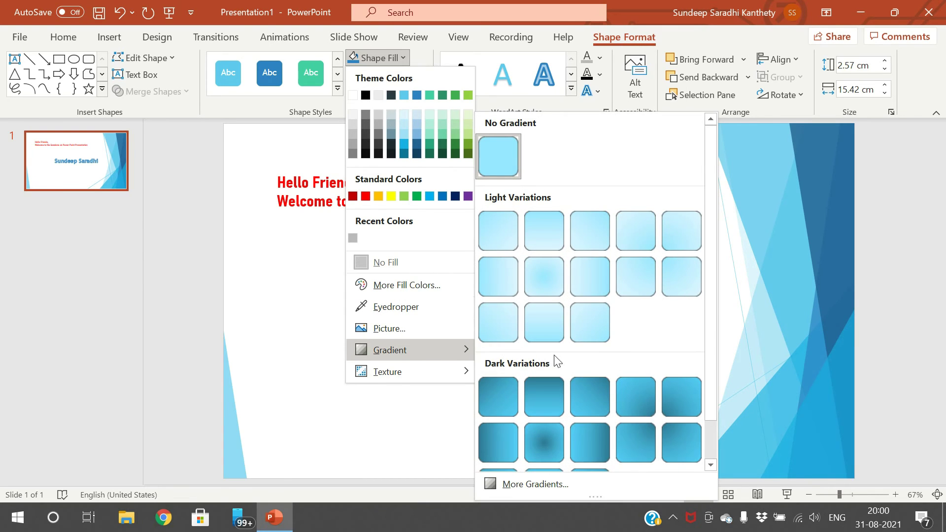
{"action": "scroll", "coordinate": [554, 355], "scroll_direction": "down", "scroll_amount": 1}
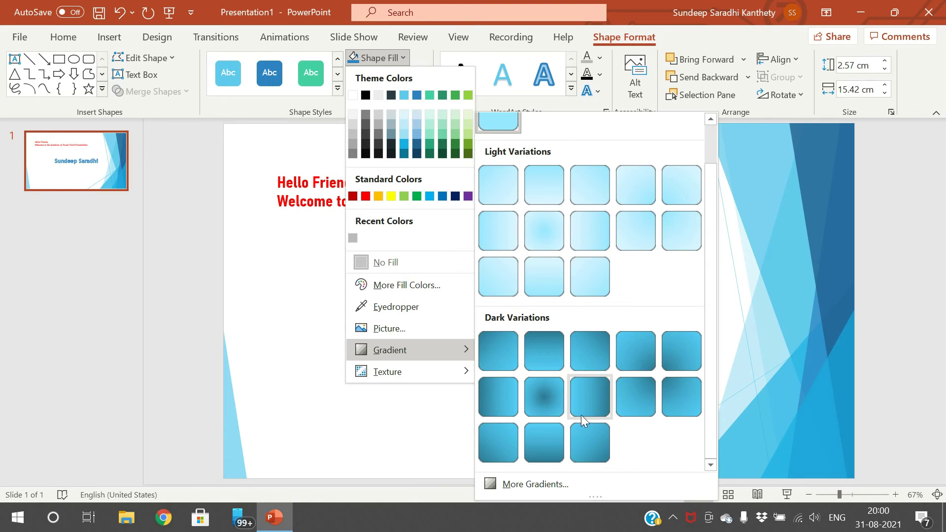
{"action": "mouse_move", "coordinate": [398, 370]}
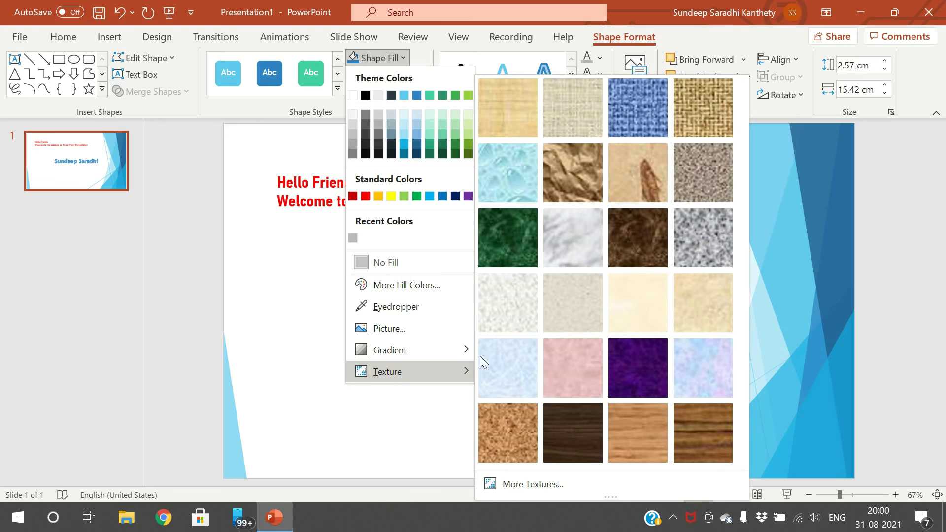
{"action": "left_click", "coordinate": [649, 442]}
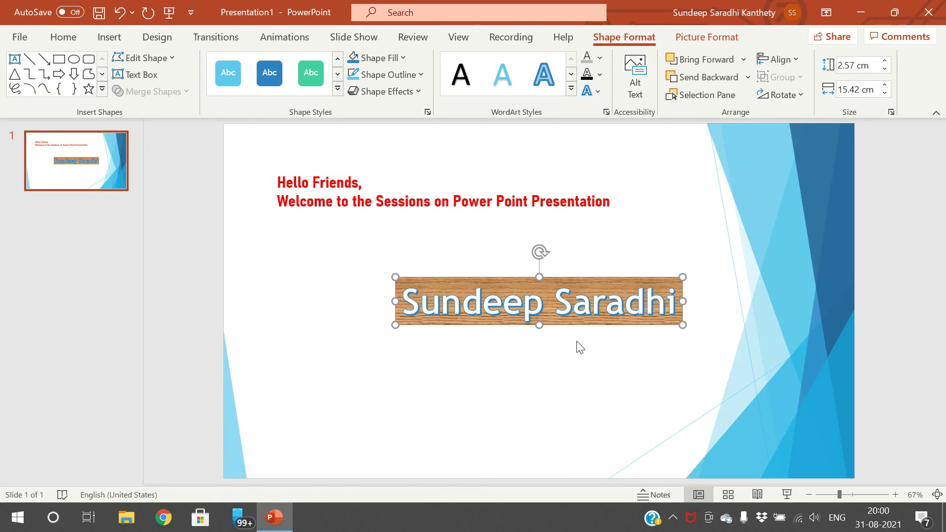
{"action": "left_click", "coordinate": [415, 93]}
{"action": "left_click", "coordinate": [414, 92]}
{"action": "left_click", "coordinate": [424, 73]}
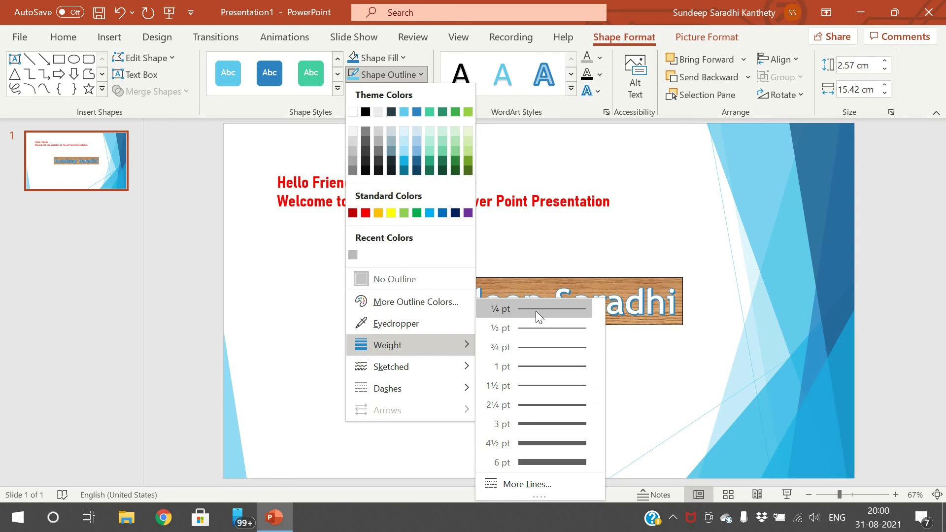
{"action": "left_click", "coordinate": [535, 483]}
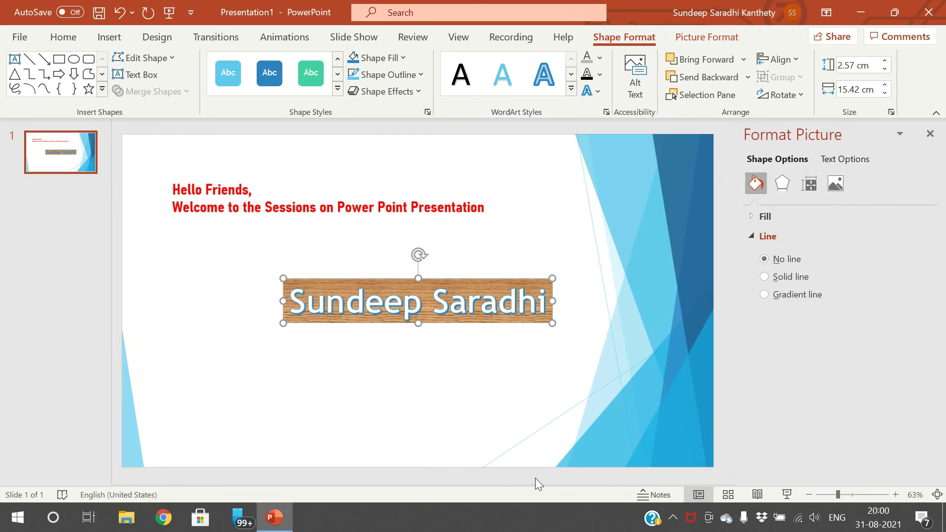
{"action": "left_click", "coordinate": [930, 133]}
{"action": "left_click", "coordinate": [389, 75]}
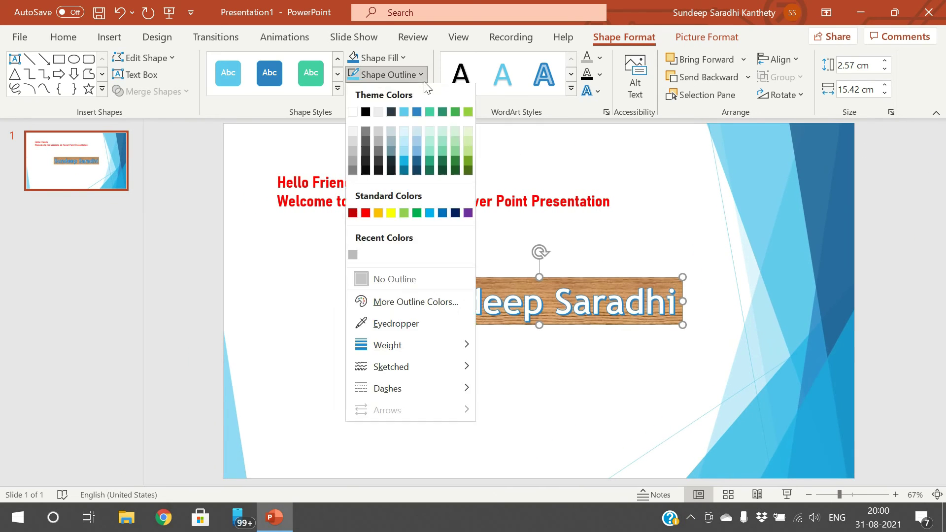
{"action": "mouse_move", "coordinate": [413, 365]}
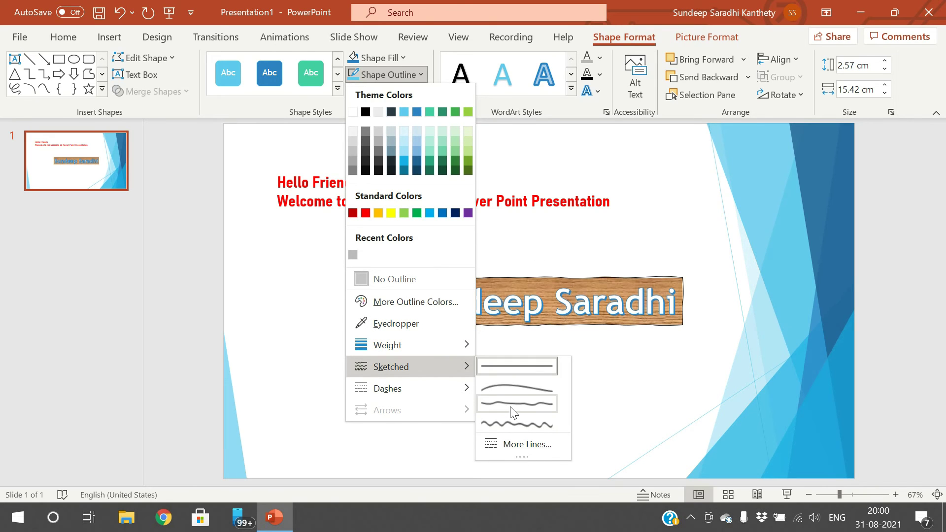
{"action": "mouse_move", "coordinate": [459, 389]}
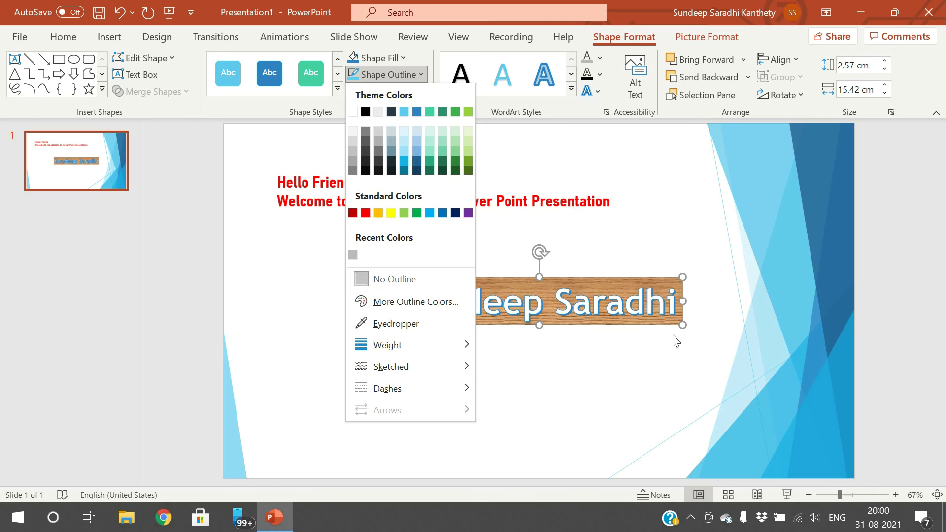
{"action": "left_click", "coordinate": [423, 75]}
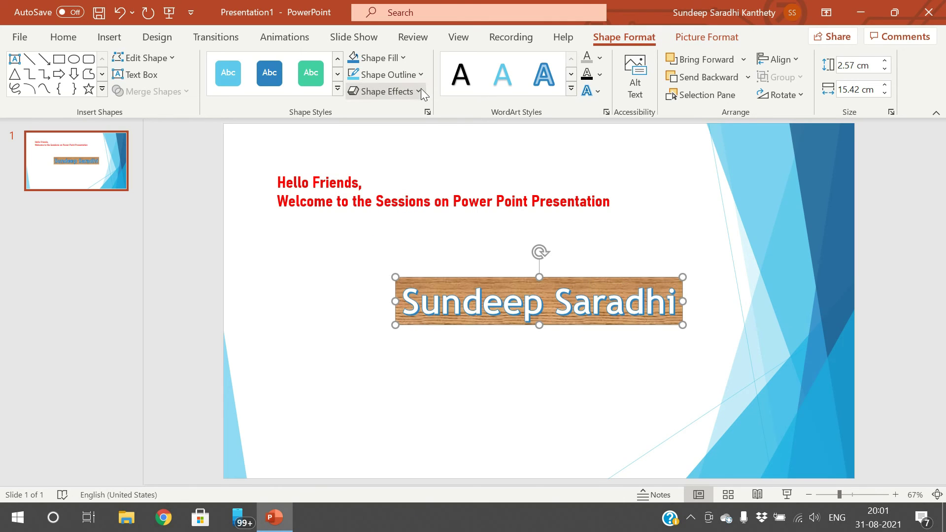
{"action": "left_click", "coordinate": [420, 90]}
{"action": "mouse_move", "coordinate": [413, 151]}
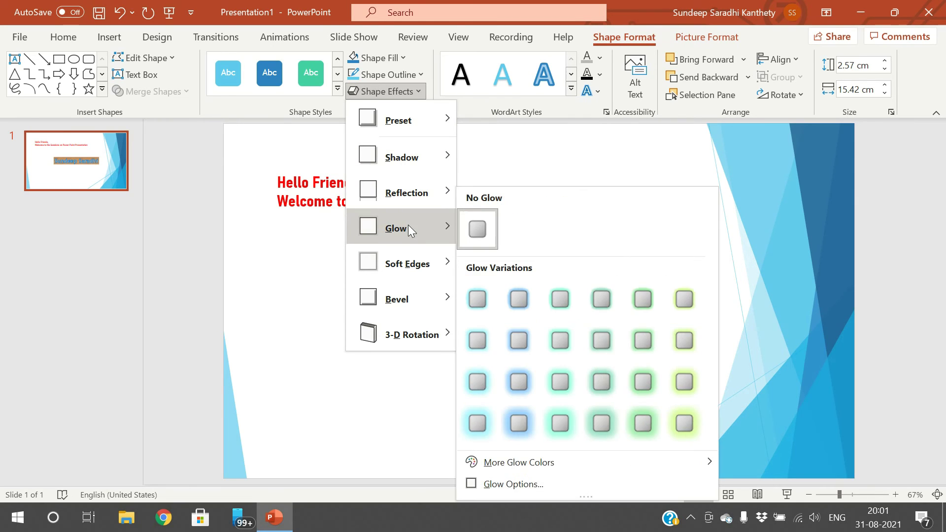
{"action": "mouse_move", "coordinate": [406, 267]}
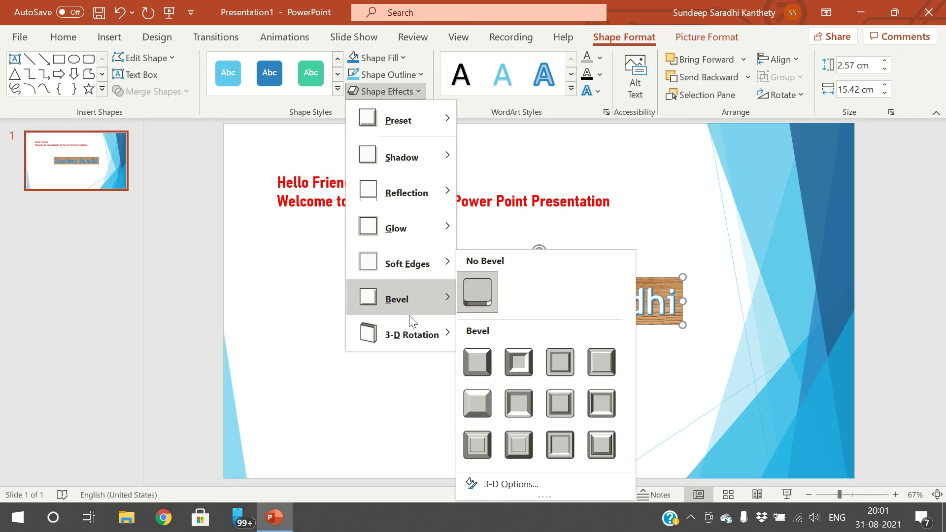
{"action": "mouse_move", "coordinate": [414, 332]}
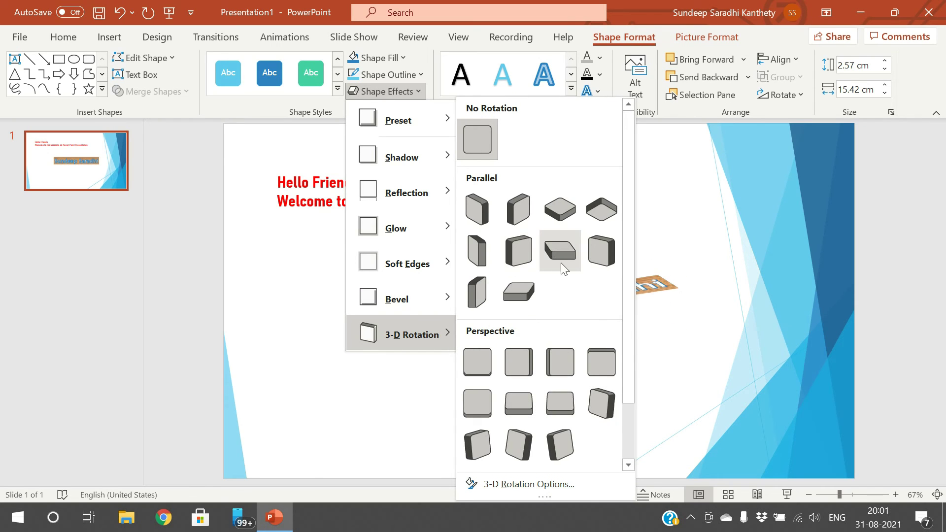
{"action": "left_click", "coordinate": [517, 212]}
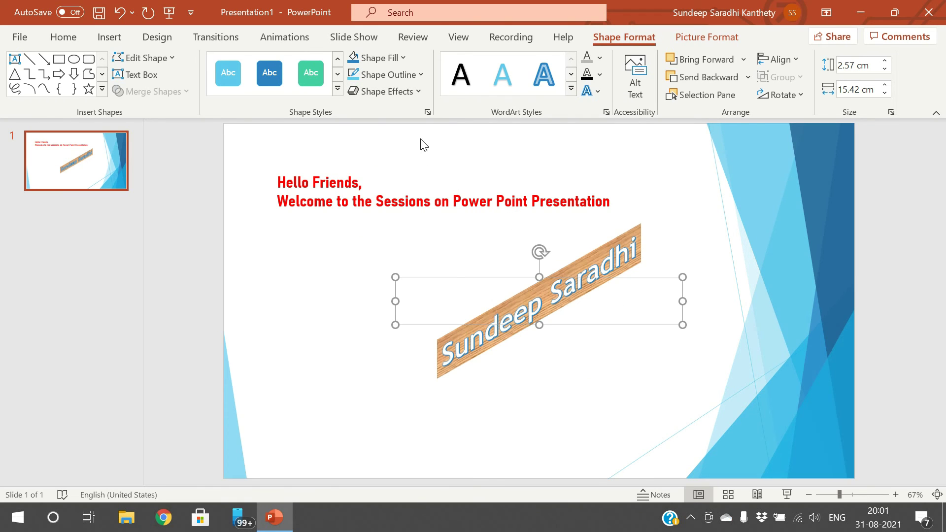
{"action": "left_click", "coordinate": [415, 87]}
{"action": "mouse_move", "coordinate": [436, 321]}
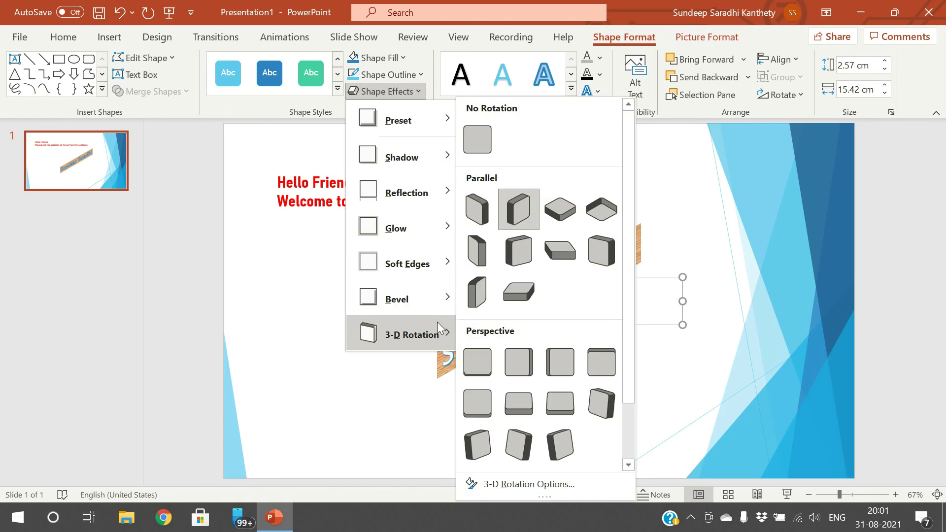
{"action": "left_click", "coordinate": [483, 137]}
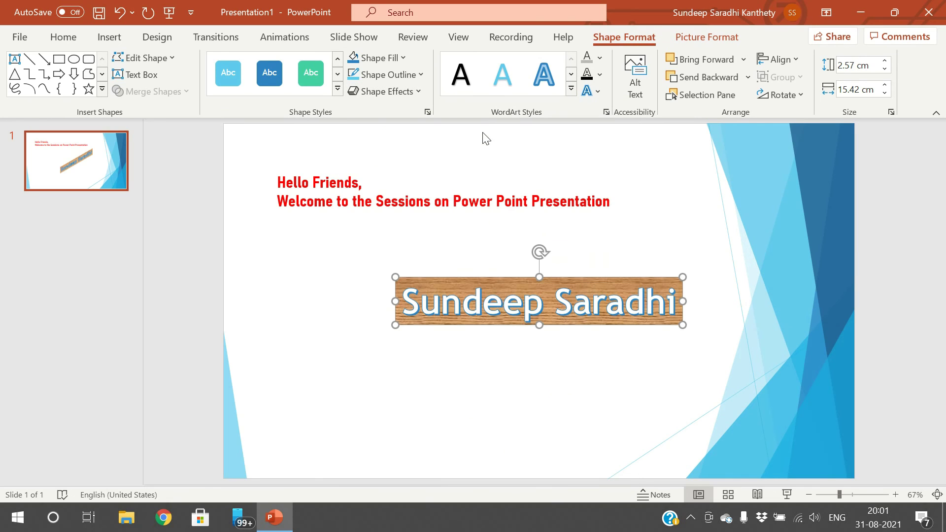
Step: Give the name box an outer shadow and a touching reflection
{"action": "left_click", "coordinate": [412, 89]}
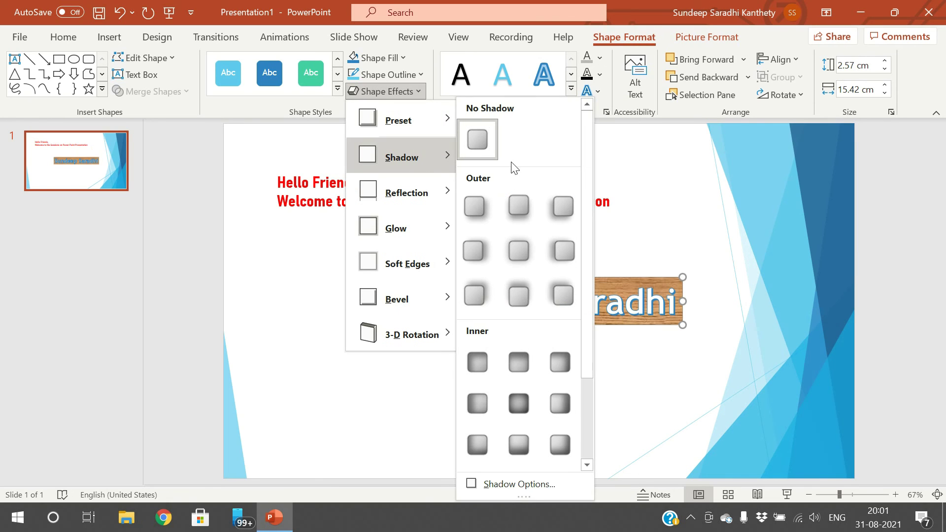
{"action": "left_click", "coordinate": [515, 300]}
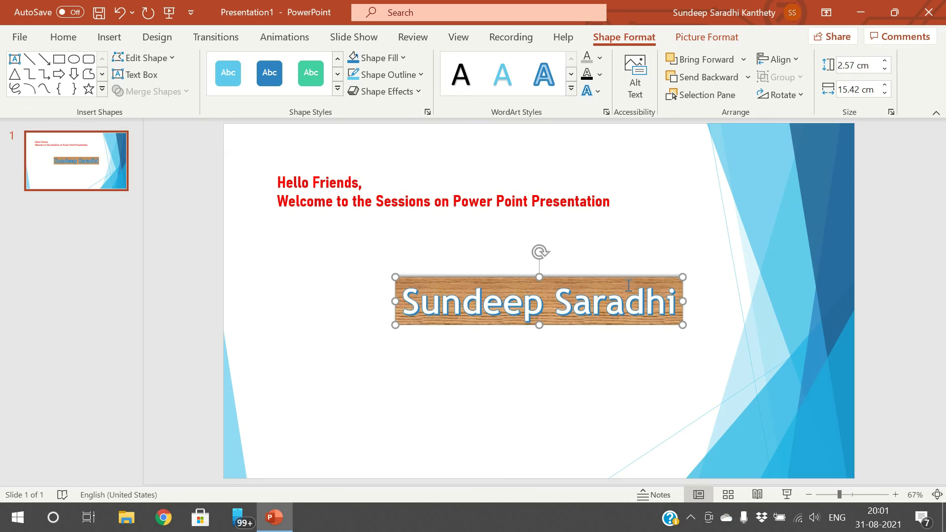
{"action": "left_click", "coordinate": [405, 85]}
{"action": "mouse_move", "coordinate": [401, 208]}
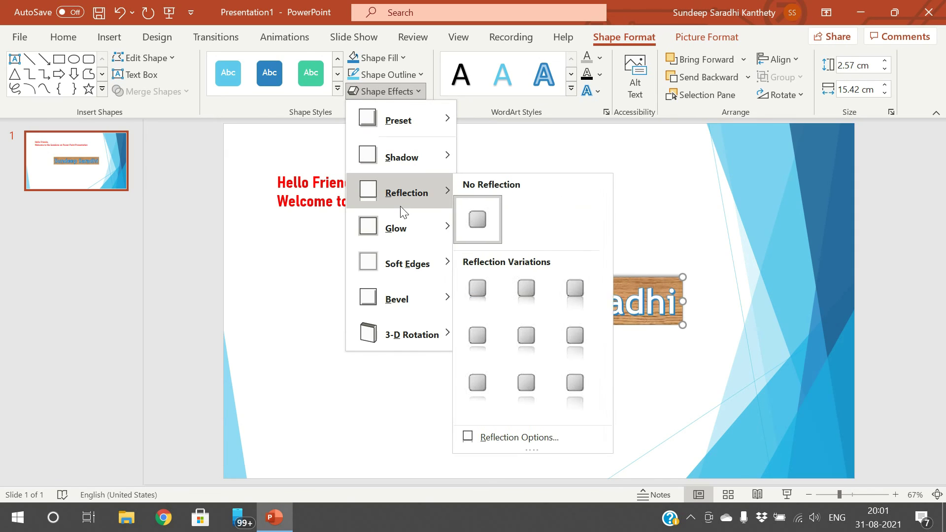
{"action": "left_click", "coordinate": [519, 295]}
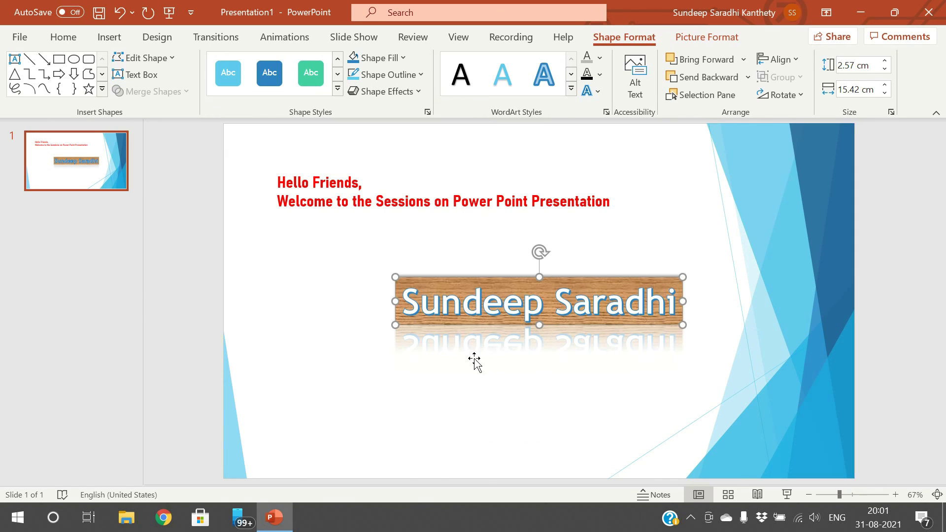
Step: Add a blue glow and soft edges to the name box
{"action": "left_click", "coordinate": [408, 92]}
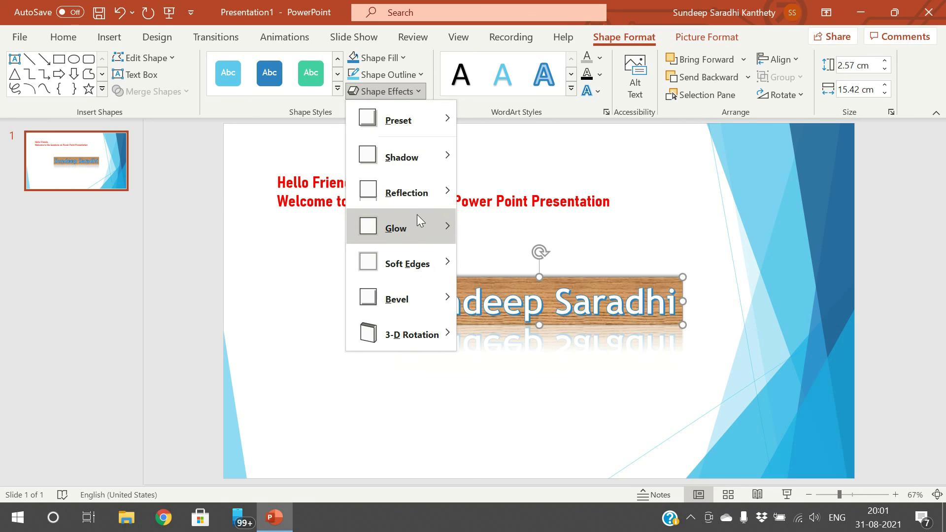
{"action": "mouse_move", "coordinate": [420, 224]}
{"action": "left_click", "coordinate": [517, 339]}
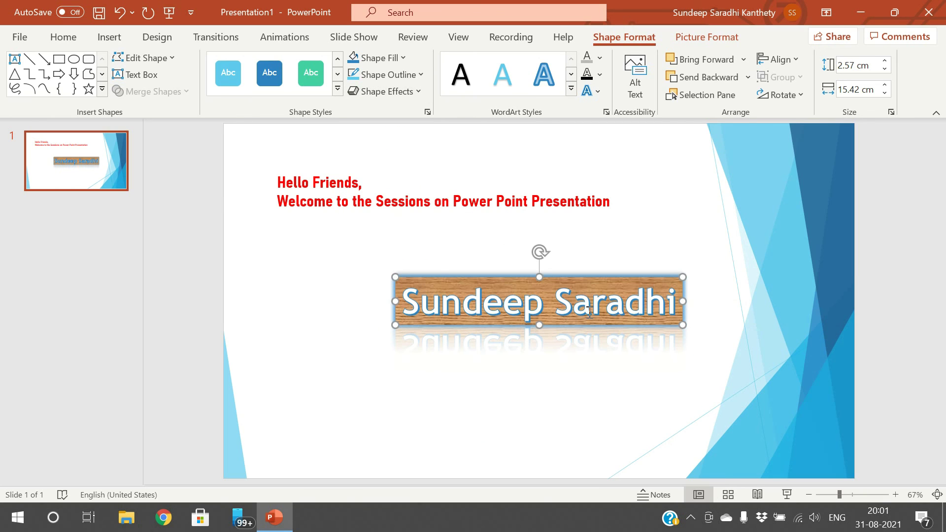
{"action": "left_click", "coordinate": [392, 91]}
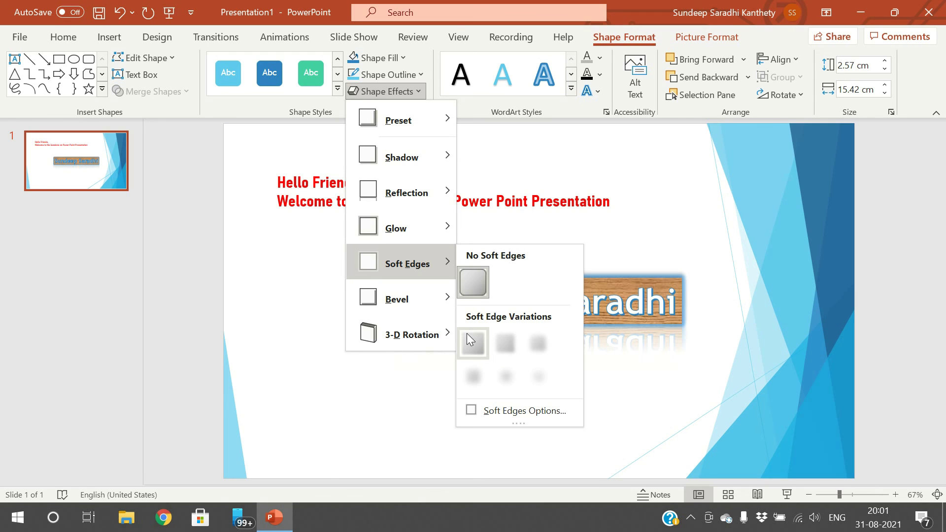
{"action": "left_click", "coordinate": [498, 340]}
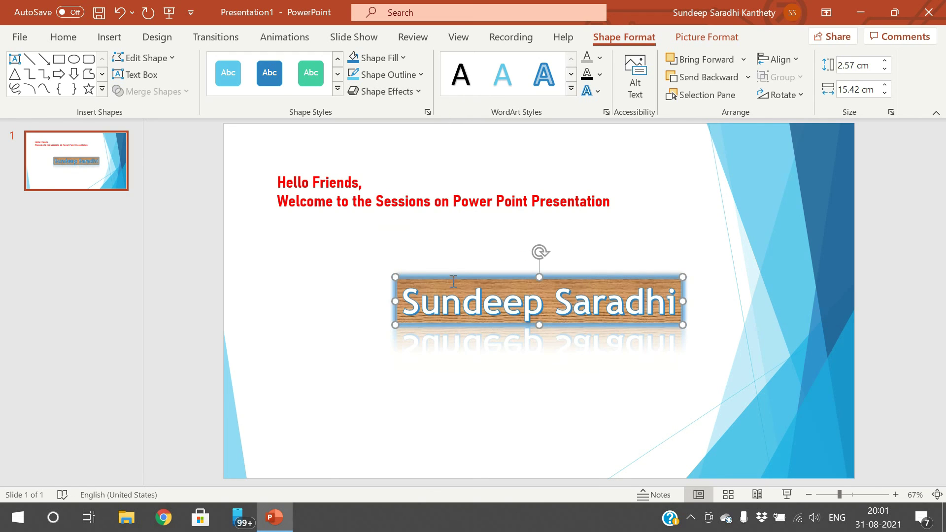
Step: Browse the WordArt Styles gallery to give the name light blue lettering
{"action": "left_click", "coordinate": [392, 93]}
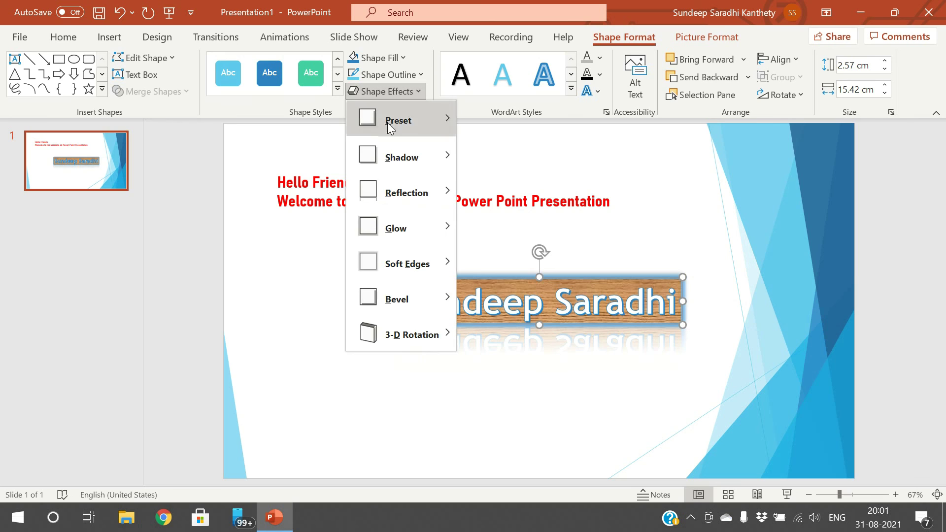
{"action": "mouse_move", "coordinate": [407, 296]}
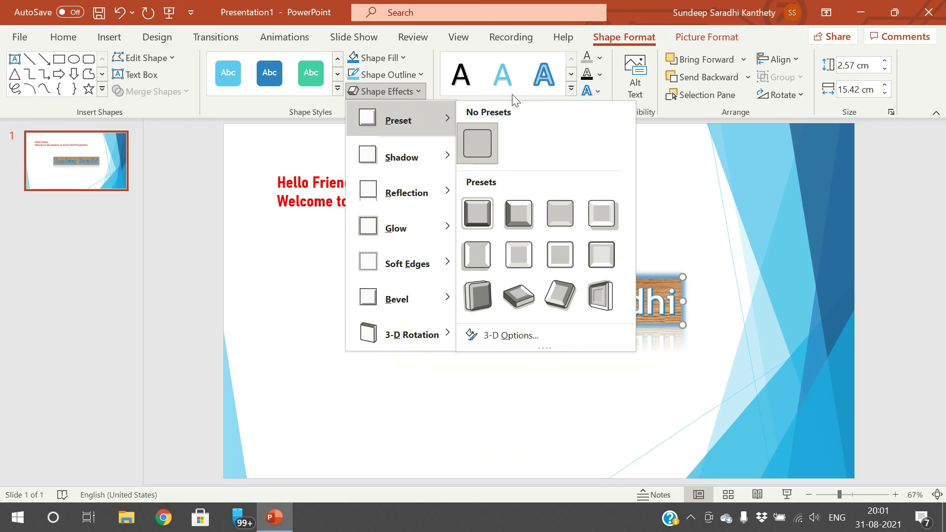
{"action": "left_click", "coordinate": [542, 92]}
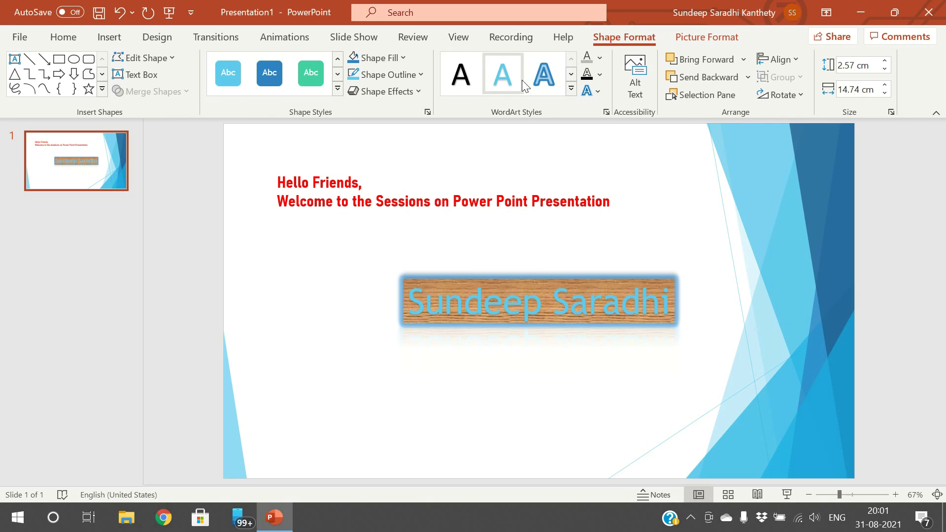
{"action": "left_click", "coordinate": [571, 74]}
{"action": "left_click", "coordinate": [570, 74]}
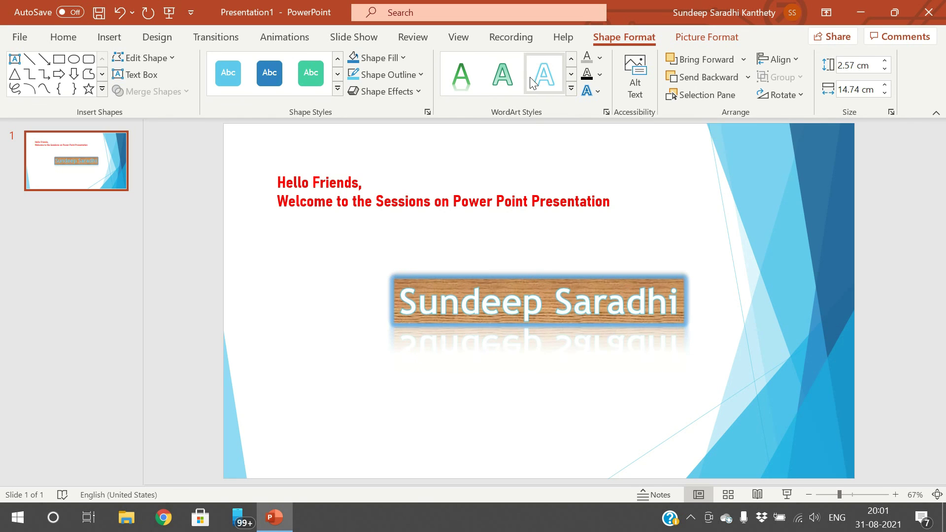
{"action": "left_click", "coordinate": [571, 74]}
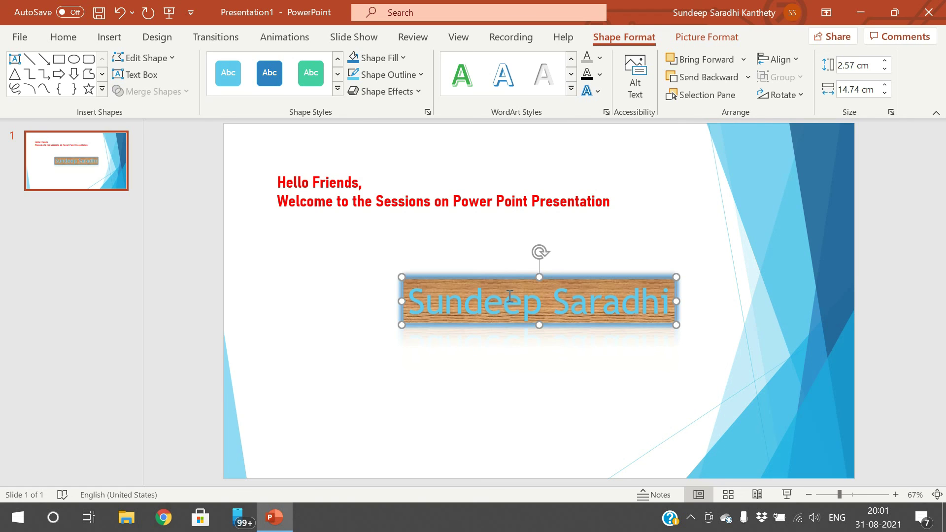
{"action": "left_click", "coordinate": [95, 41]}
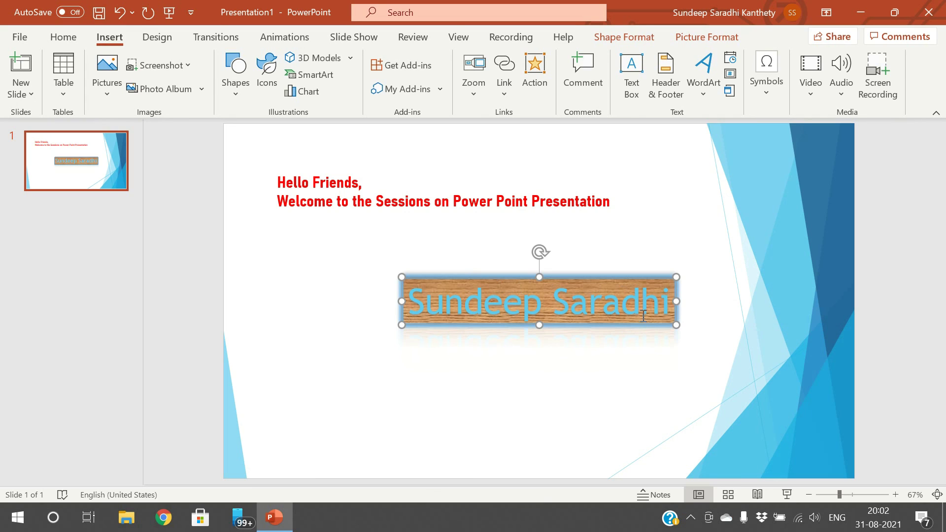